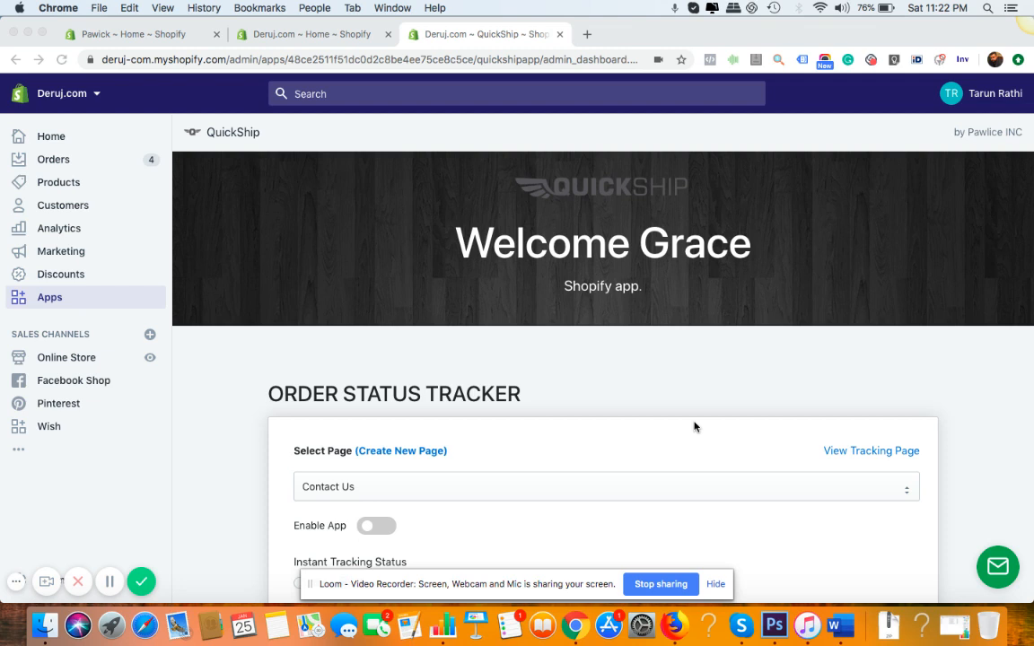
- Create a new store page titled "Tracking" from the order status tracker settings and save it
{"action": "scroll", "coordinate": [695, 425], "scroll_direction": "down", "scroll_amount": 1}
{"action": "scroll", "coordinate": [695, 425], "scroll_direction": "up", "scroll_amount": 1}
{"action": "scroll", "coordinate": [687, 416], "scroll_direction": "down", "scroll_amount": 3}
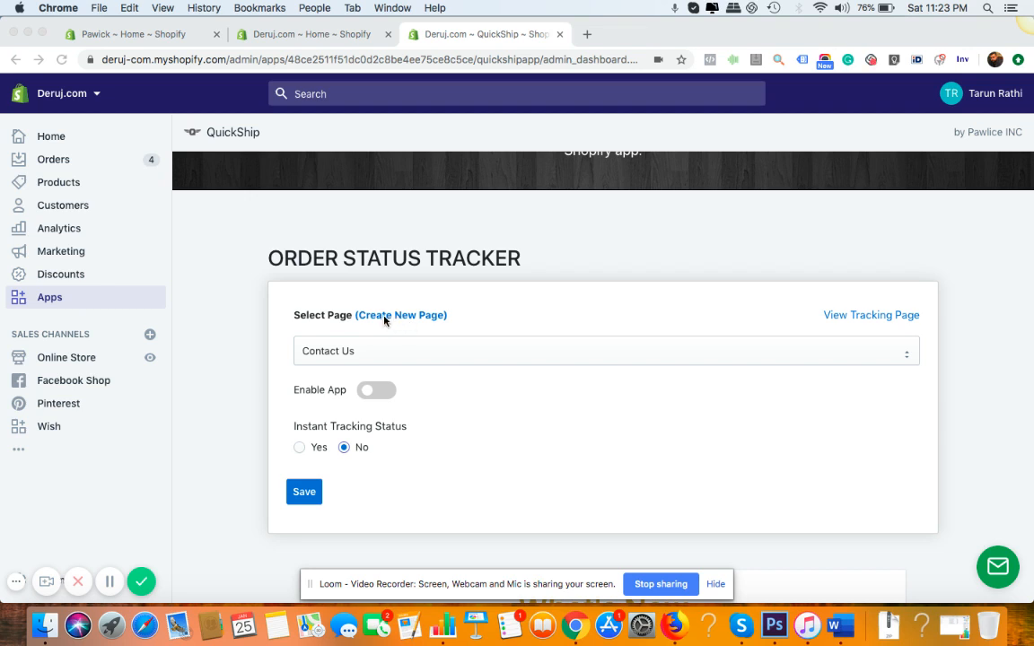
{"action": "left_click", "coordinate": [418, 320]}
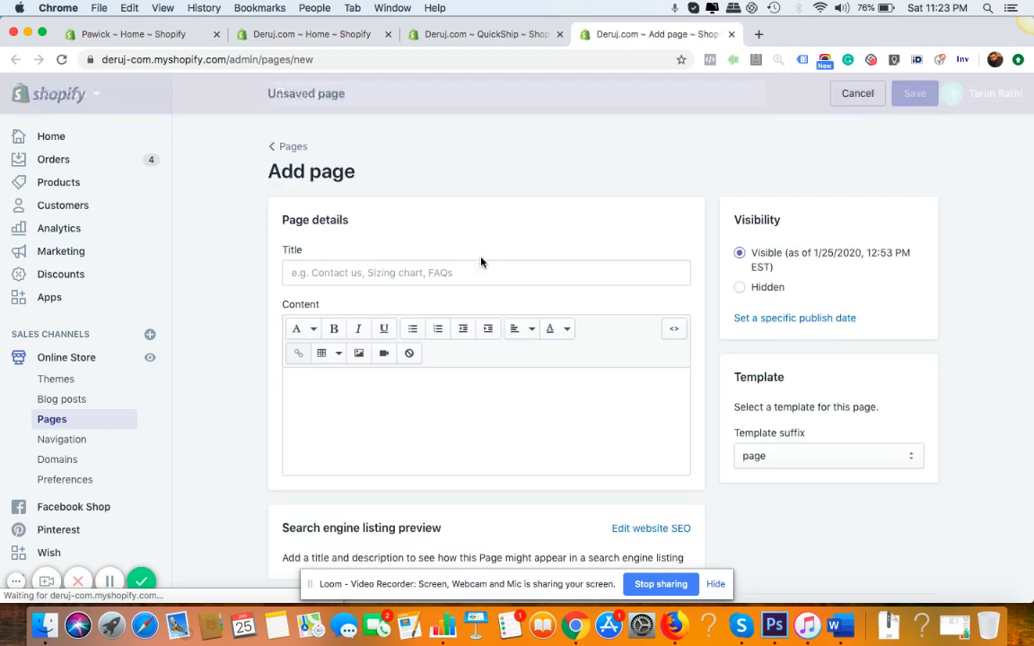
{"action": "left_click", "coordinate": [400, 276]}
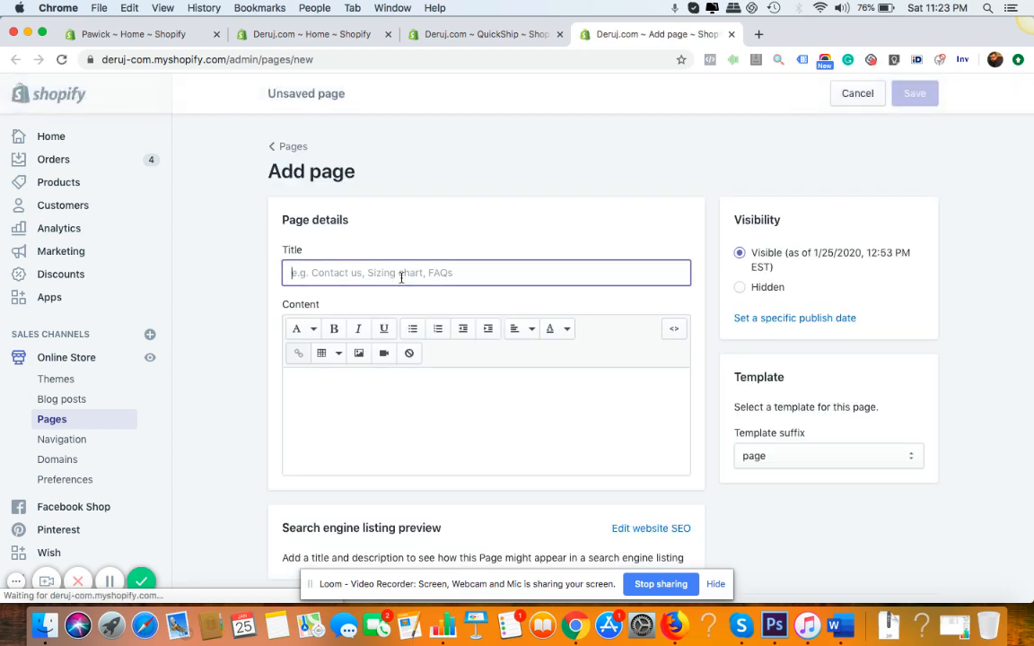
{"action": "type", "text": "Tracking"}
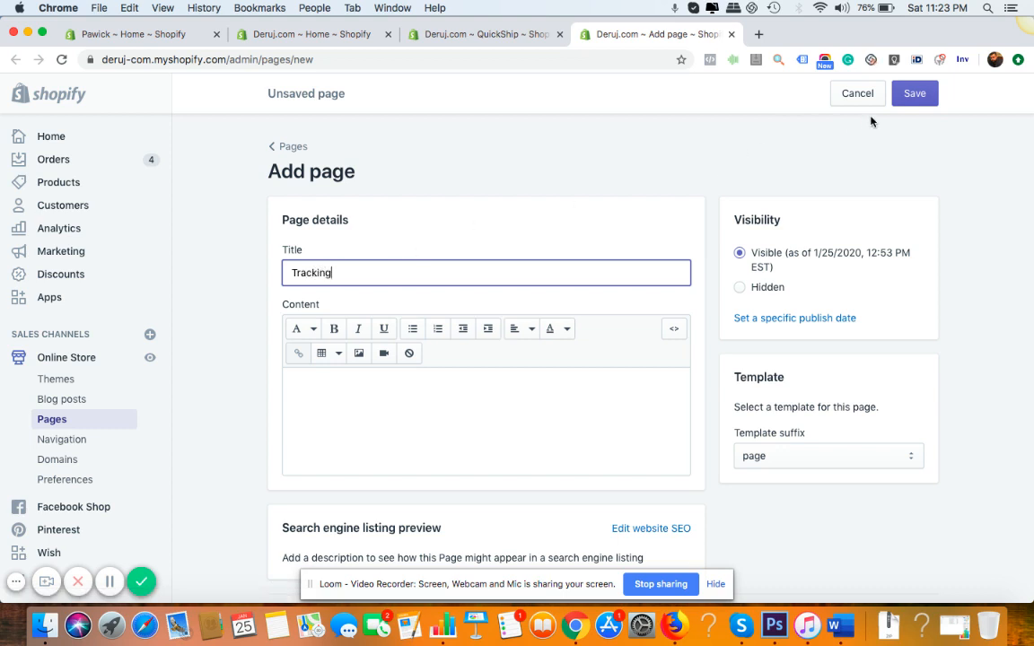
{"action": "left_click", "coordinate": [915, 93]}
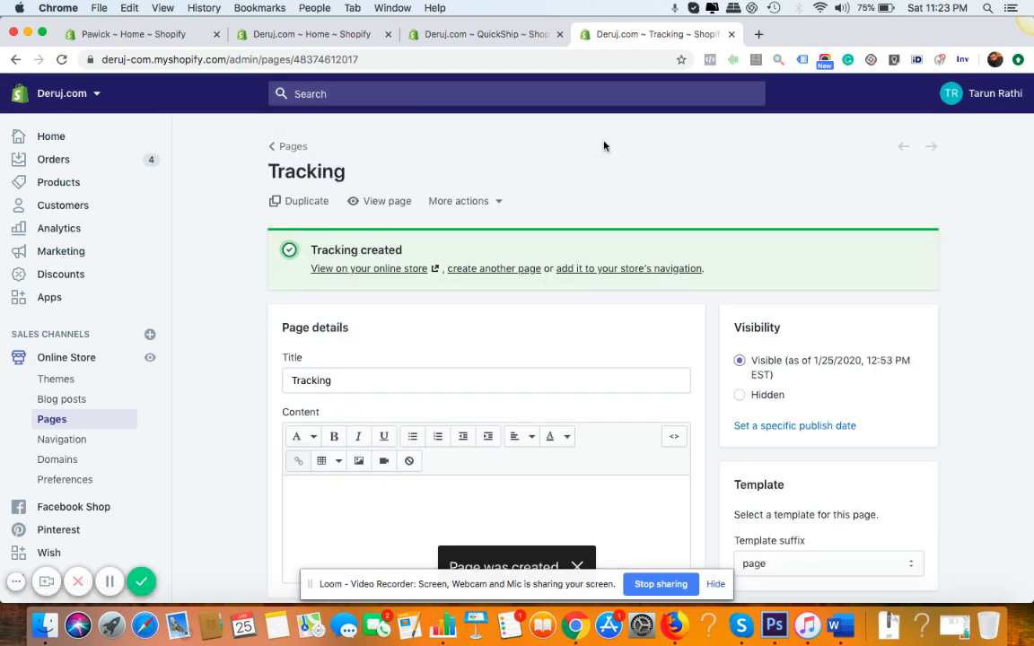
- Return to the QuickShip dashboard, reload it and choose Tracking as the order status tracker page
{"action": "left_click", "coordinate": [731, 36]}
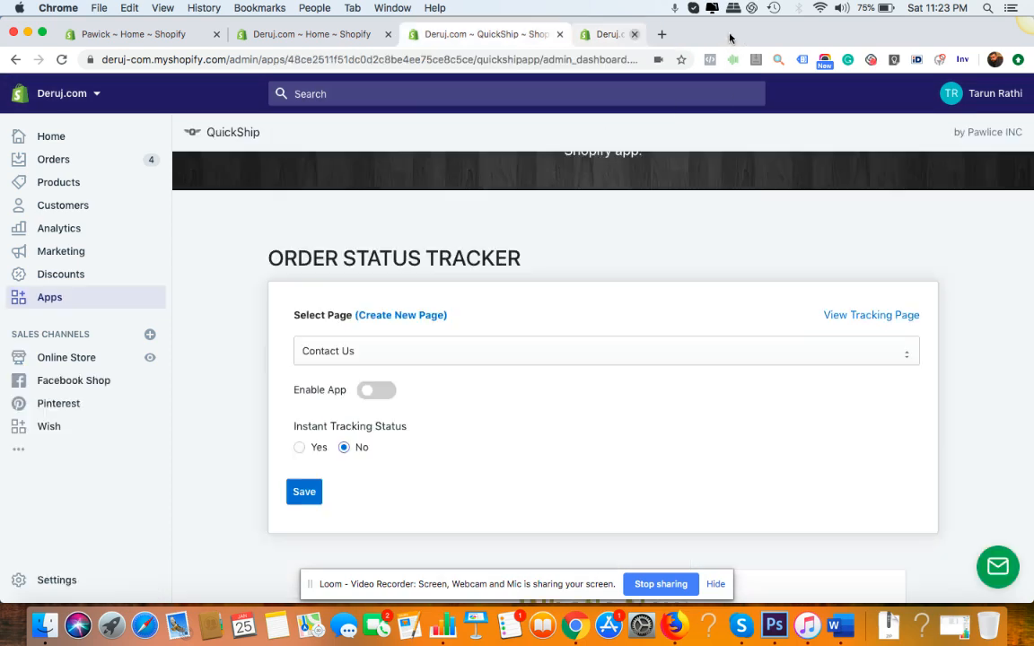
{"action": "left_click", "coordinate": [506, 57]}
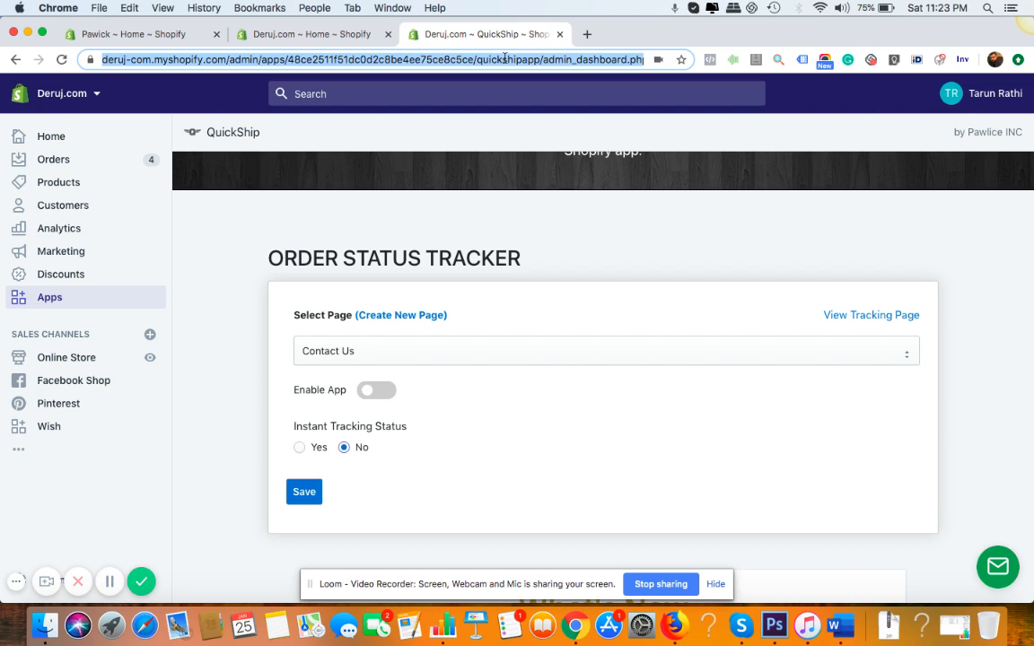
{"action": "key", "text": "Return"}
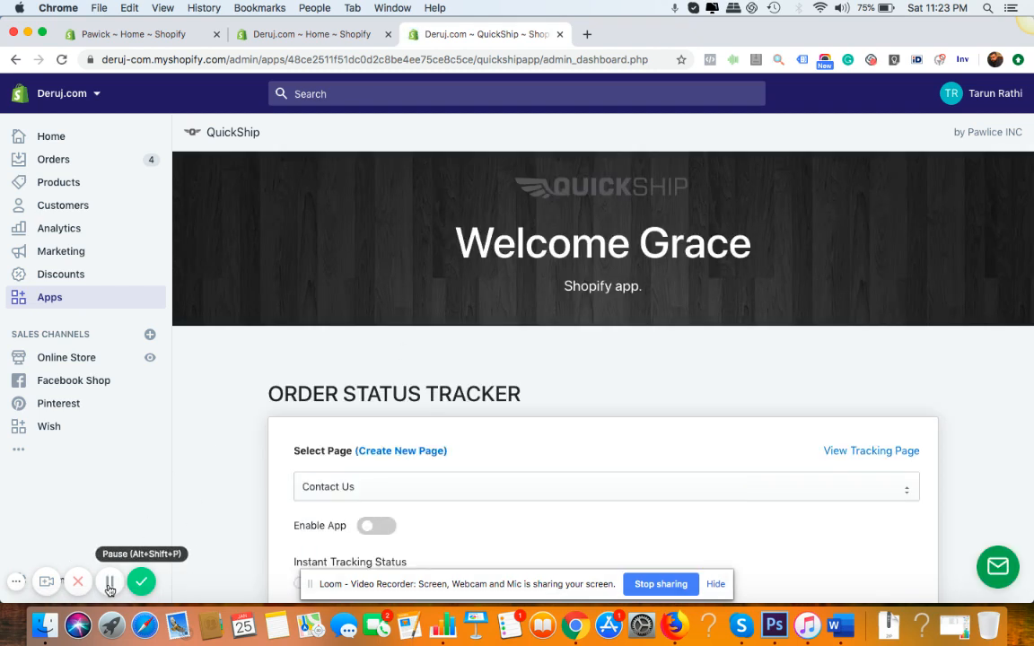
{"action": "scroll", "coordinate": [698, 398], "scroll_direction": "down", "scroll_amount": 3}
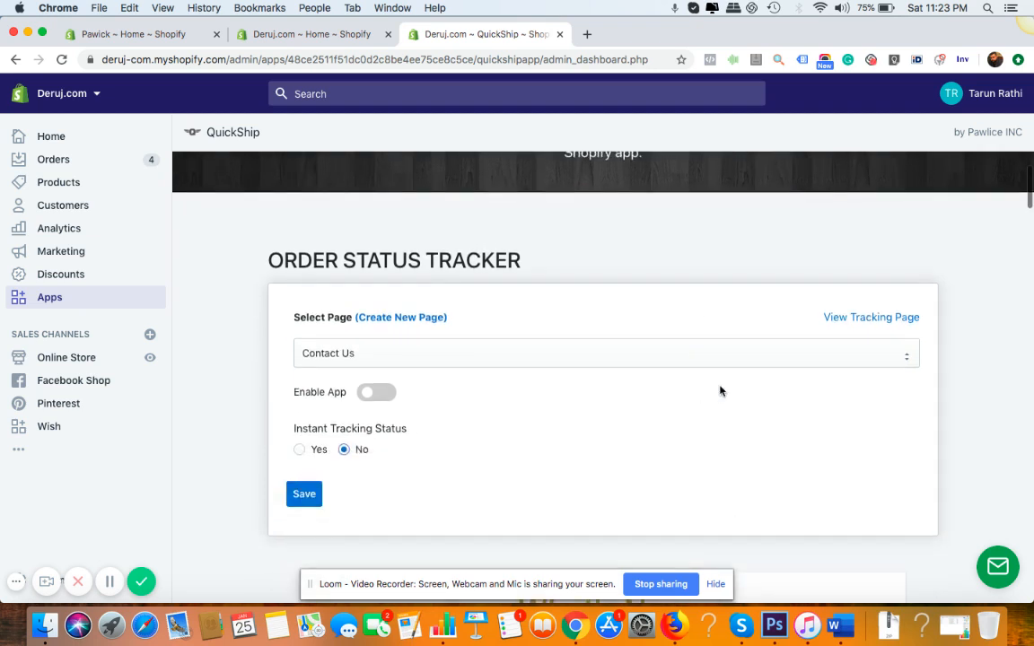
{"action": "left_click", "coordinate": [681, 363]}
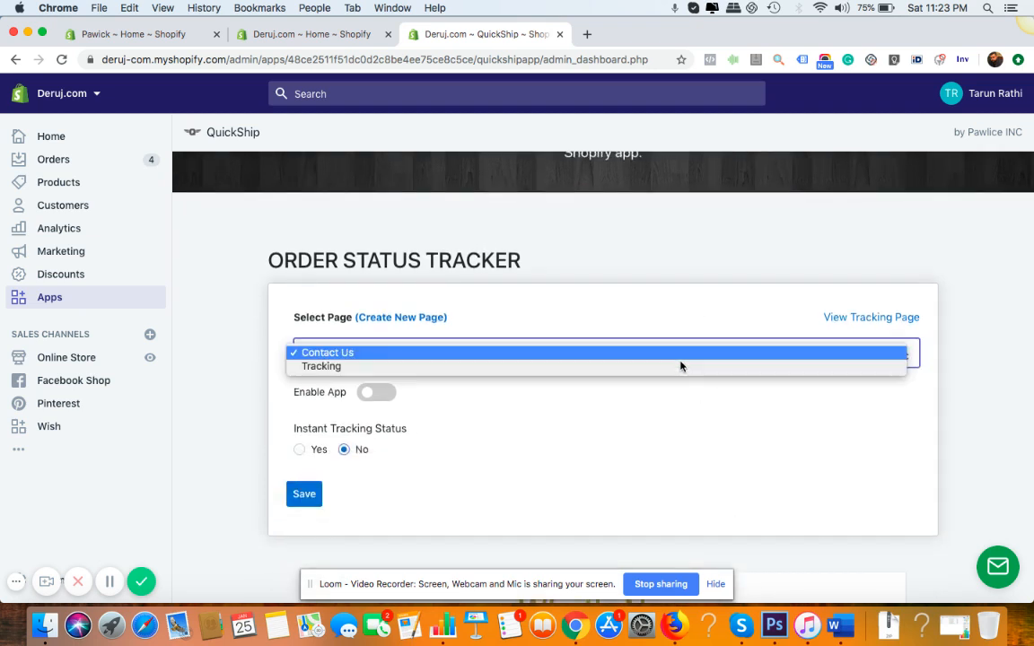
{"action": "left_click", "coordinate": [452, 368]}
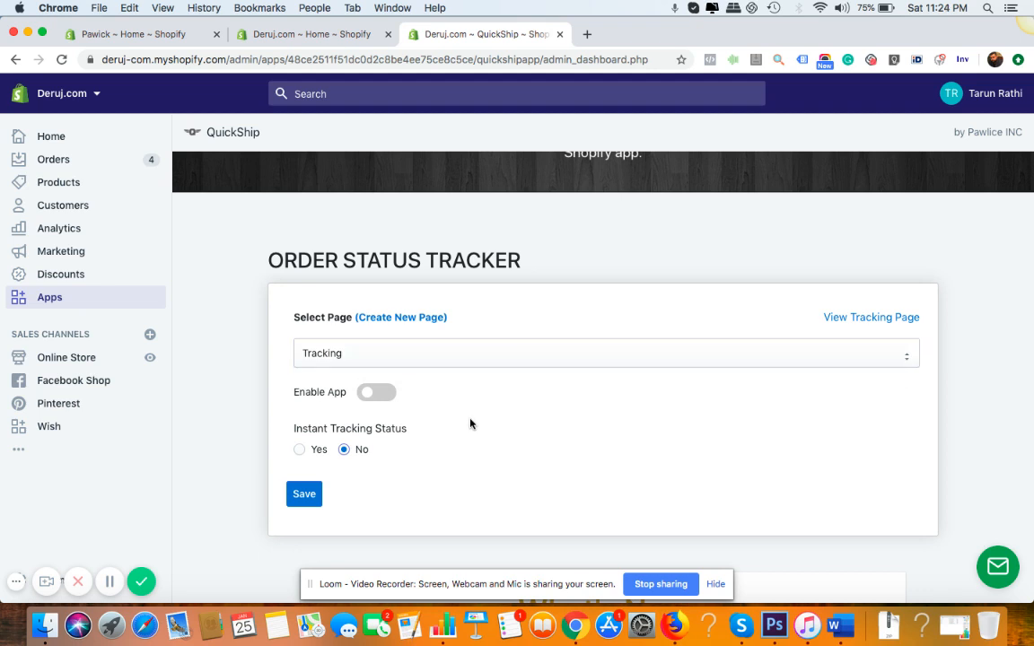
- Enable the app with Instant Tracking Status set to Yes, and save the tracker settings
{"action": "left_click", "coordinate": [373, 393]}
{"action": "scroll", "coordinate": [462, 462], "scroll_direction": "down", "scroll_amount": 1}
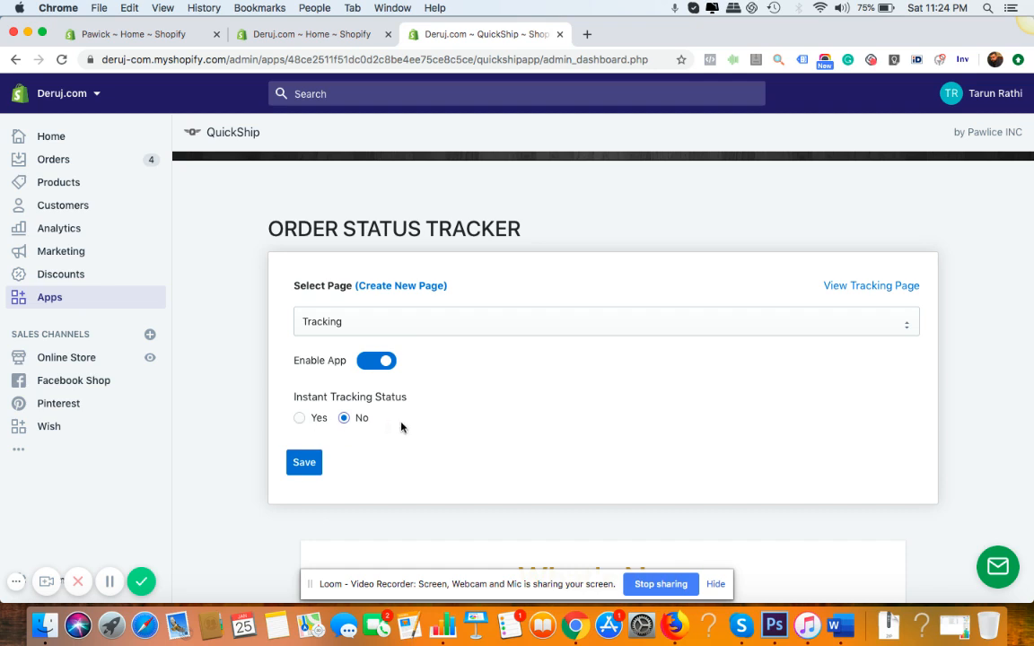
{"action": "left_click", "coordinate": [299, 419]}
{"action": "left_click", "coordinate": [302, 466]}
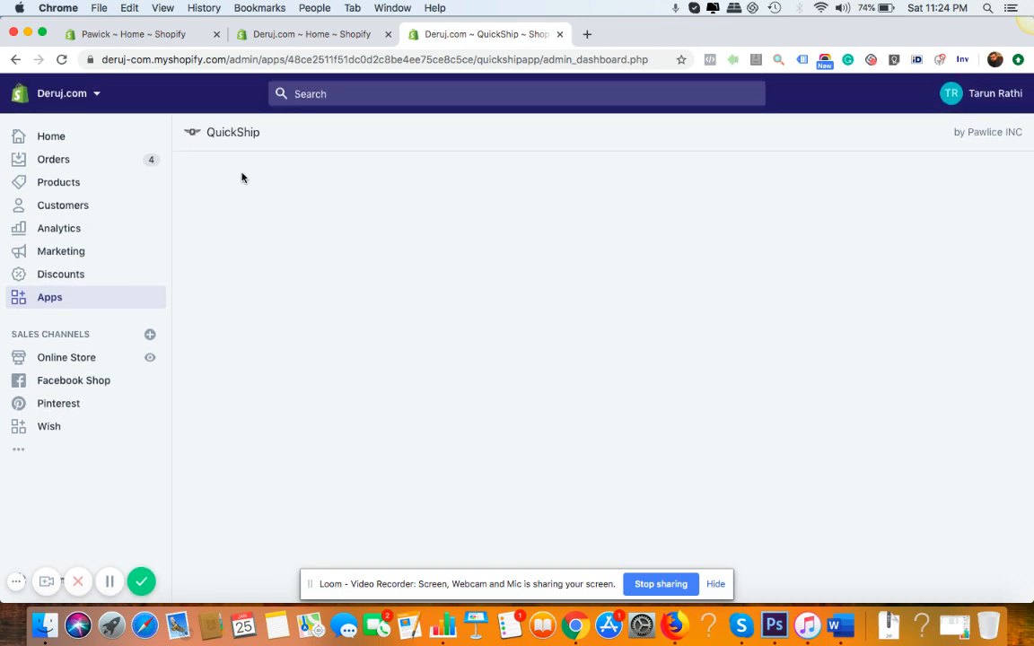
- Reopen the QuickShip dashboard and open the Tracking Status Message page
{"action": "left_click", "coordinate": [231, 135]}
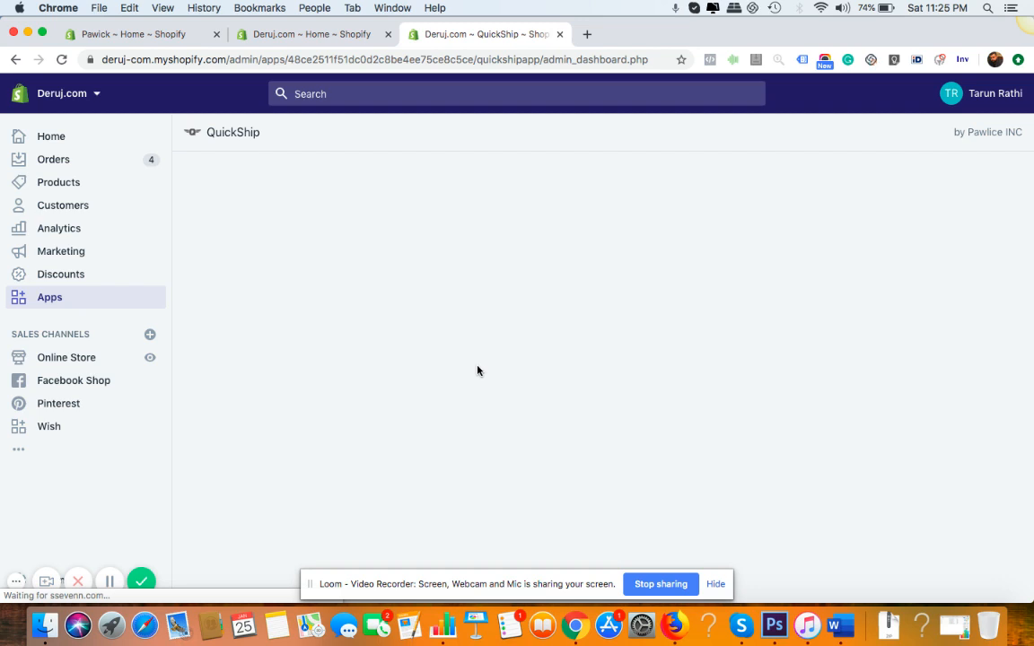
{"action": "scroll", "coordinate": [478, 371], "scroll_direction": "down", "scroll_amount": 2}
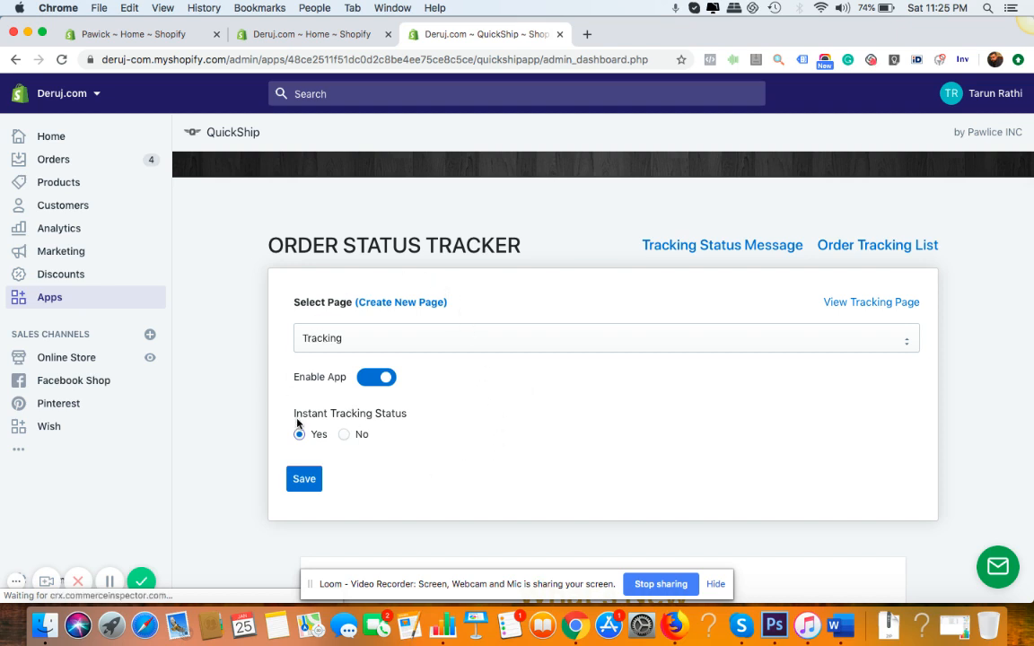
{"action": "scroll", "coordinate": [704, 399], "scroll_direction": "up", "scroll_amount": 1}
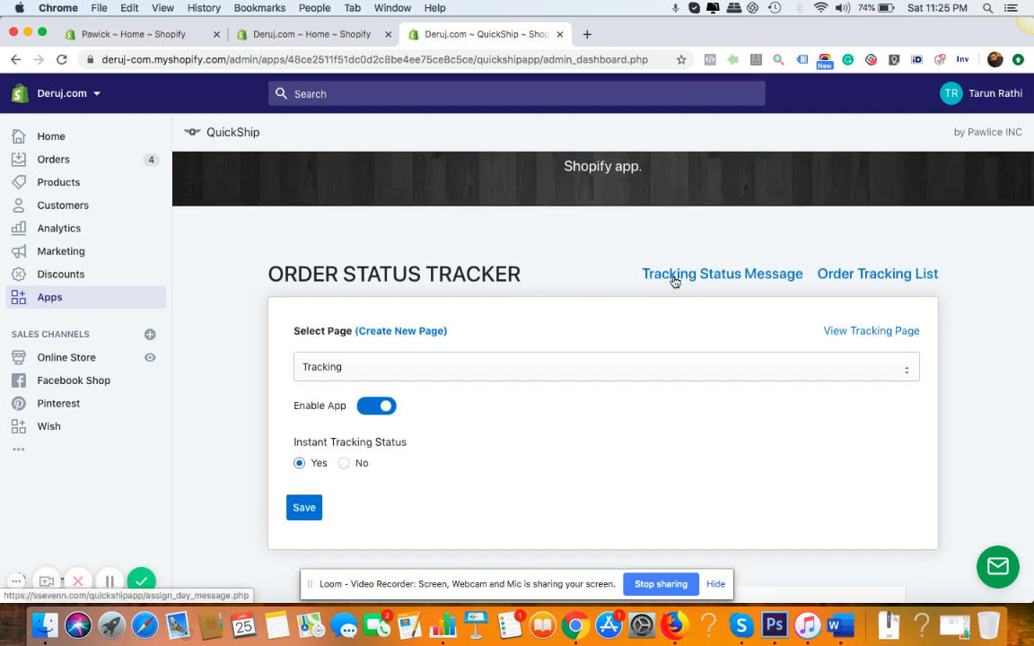
{"action": "left_click", "coordinate": [759, 278]}
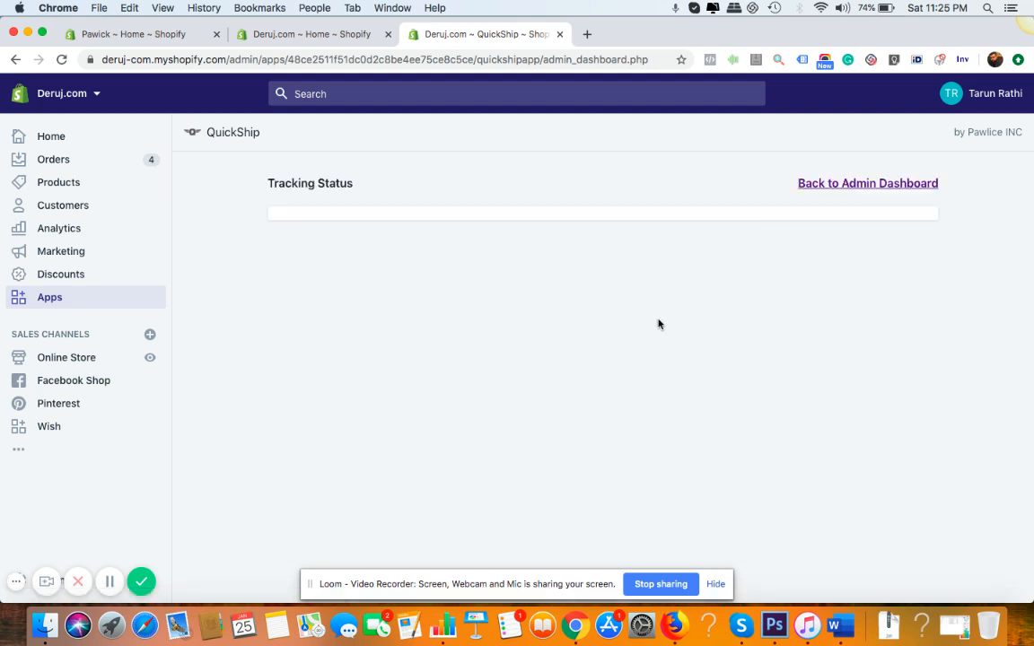
- Reload the QuickShip dashboard and reopen the daily Tracking Status Message settings
{"action": "left_click", "coordinate": [536, 52]}
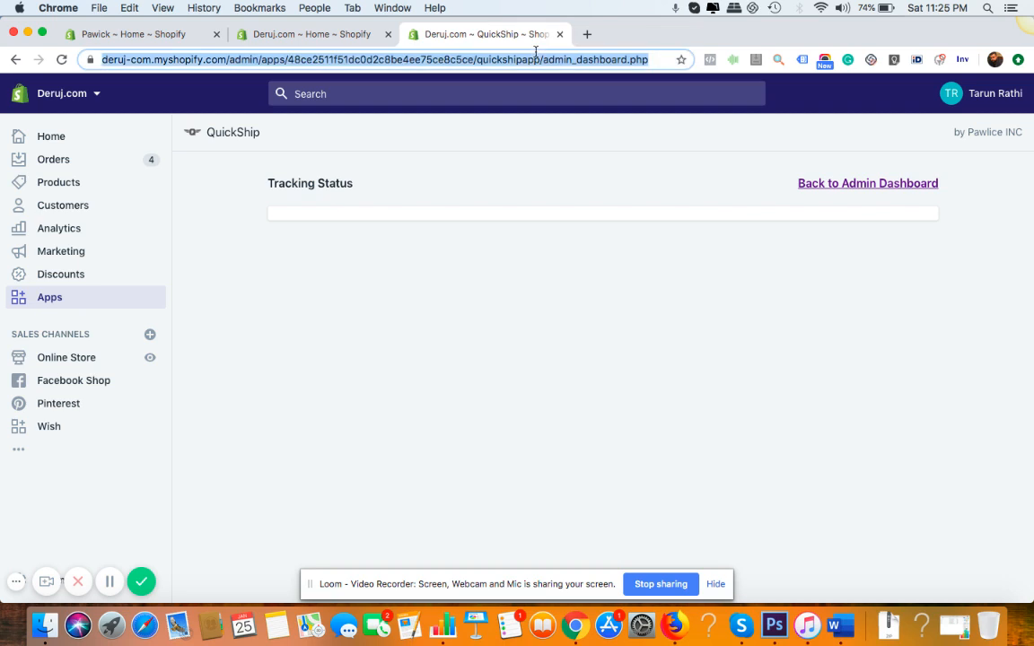
{"action": "key", "text": "Return"}
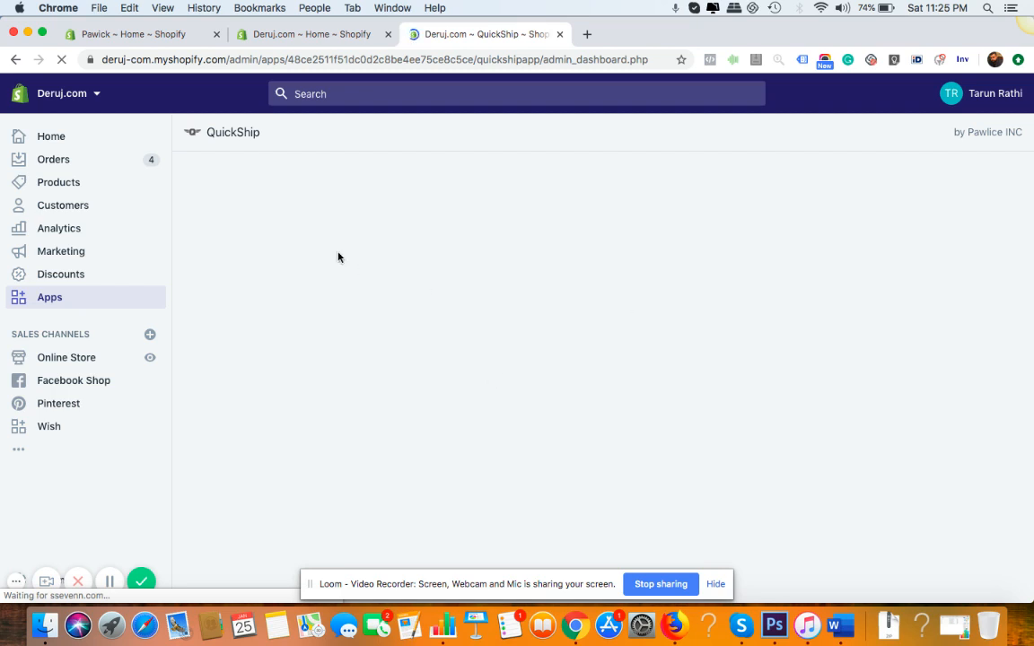
{"action": "scroll", "coordinate": [560, 422], "scroll_direction": "down", "scroll_amount": 5}
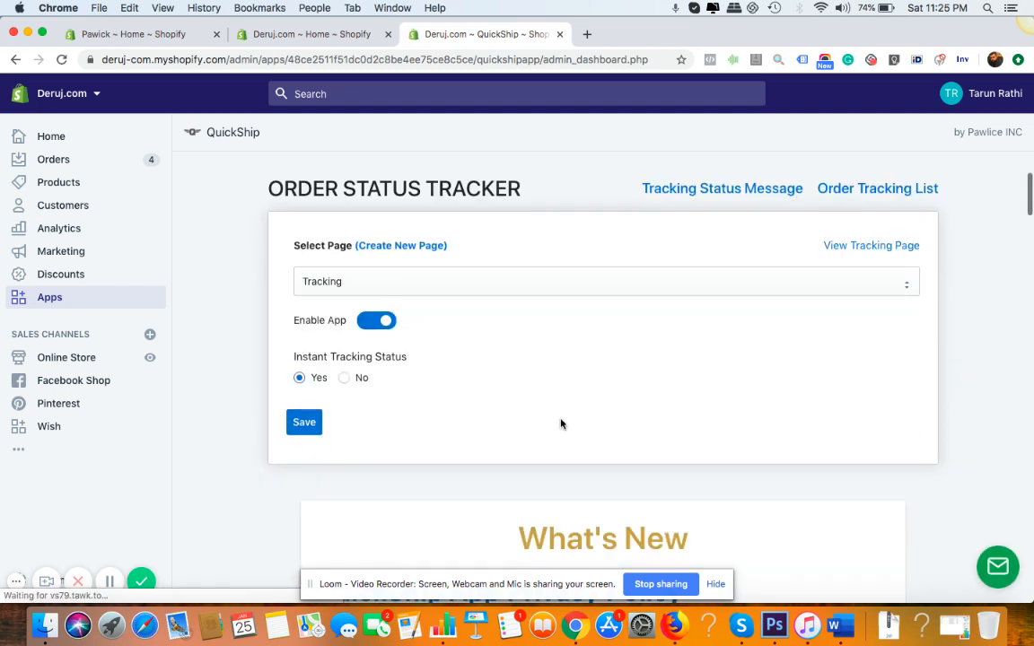
{"action": "scroll", "coordinate": [560, 422], "scroll_direction": "up", "scroll_amount": 3}
{"action": "scroll", "coordinate": [560, 424], "scroll_direction": "down", "scroll_amount": 1}
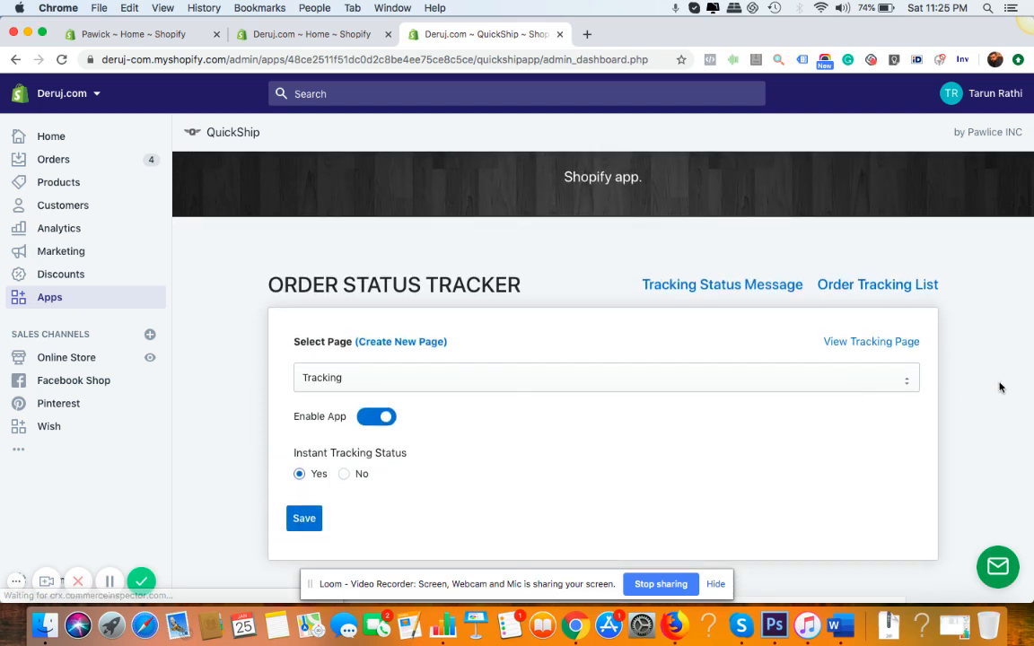
{"action": "left_click", "coordinate": [707, 295]}
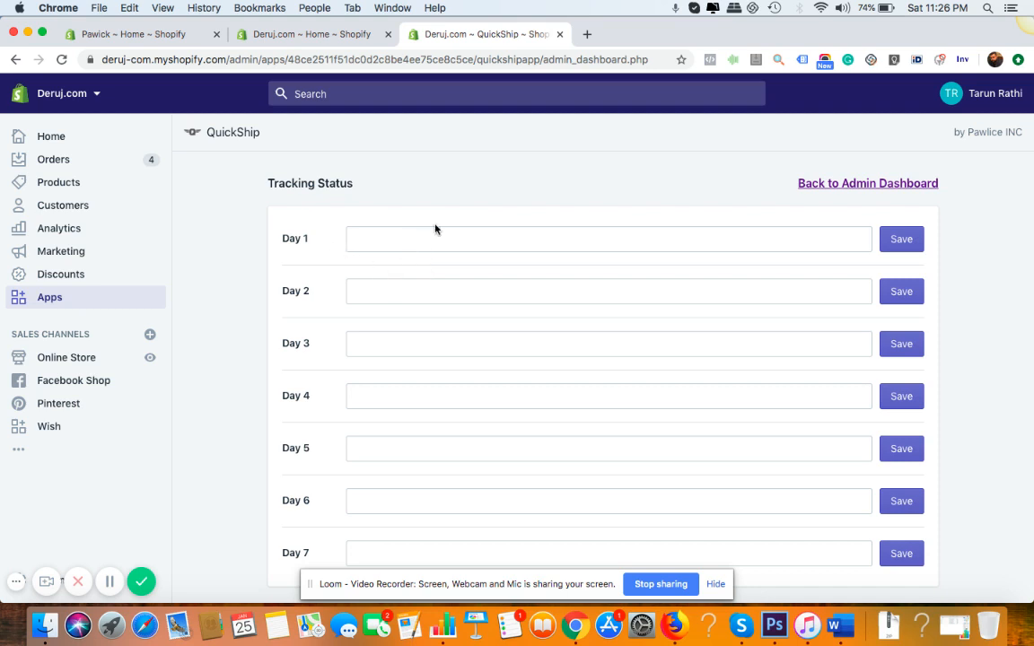
- Save the status messages "PENDING: Order Received." for Day 1 and "PENDING: Order sent for processing." for Day 2
{"action": "left_click", "coordinate": [425, 243]}
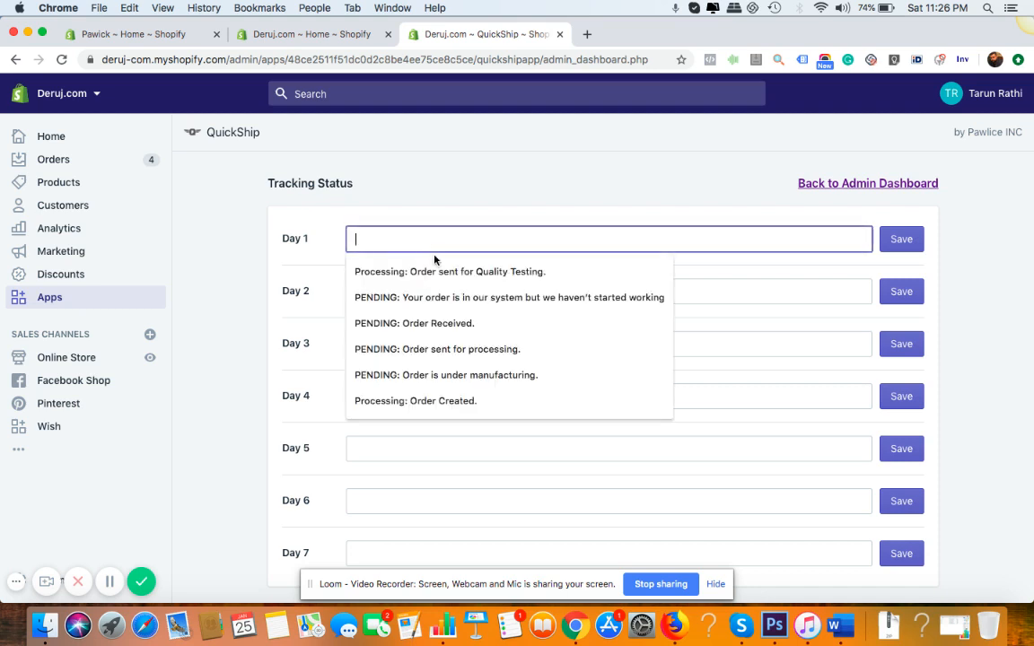
{"action": "left_click", "coordinate": [455, 324]}
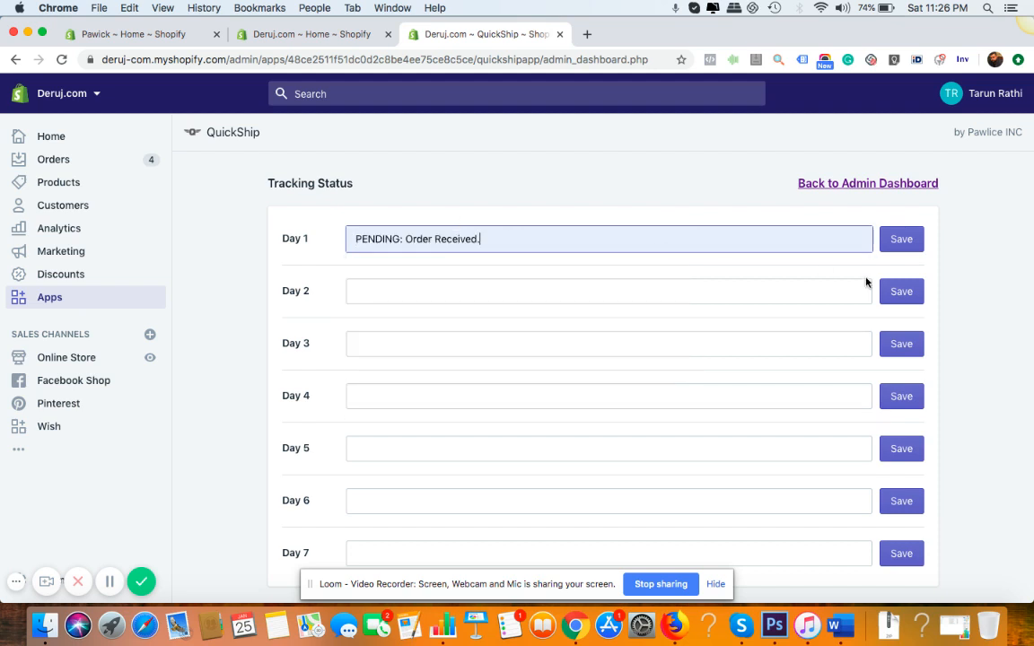
{"action": "left_click", "coordinate": [901, 240]}
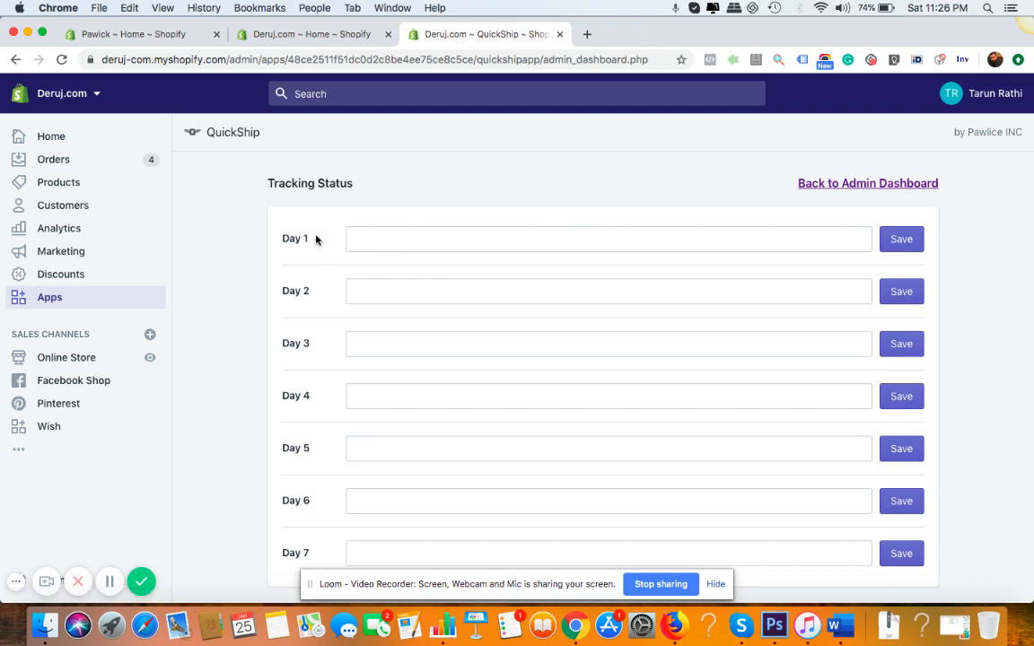
{"action": "left_click", "coordinate": [410, 292]}
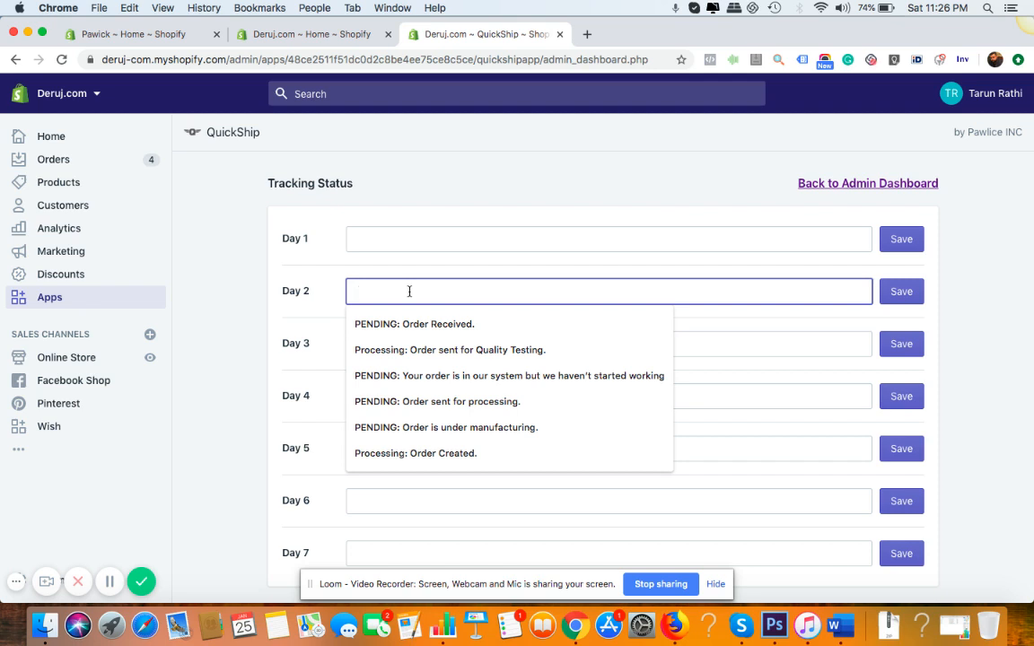
{"action": "left_click", "coordinate": [457, 401]}
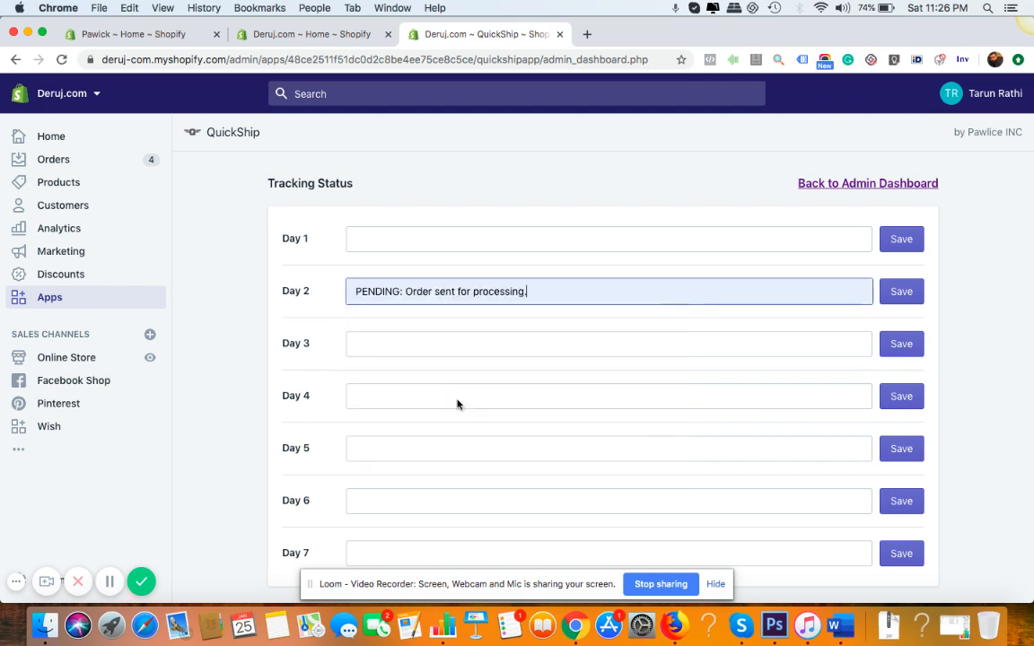
{"action": "left_click", "coordinate": [905, 295]}
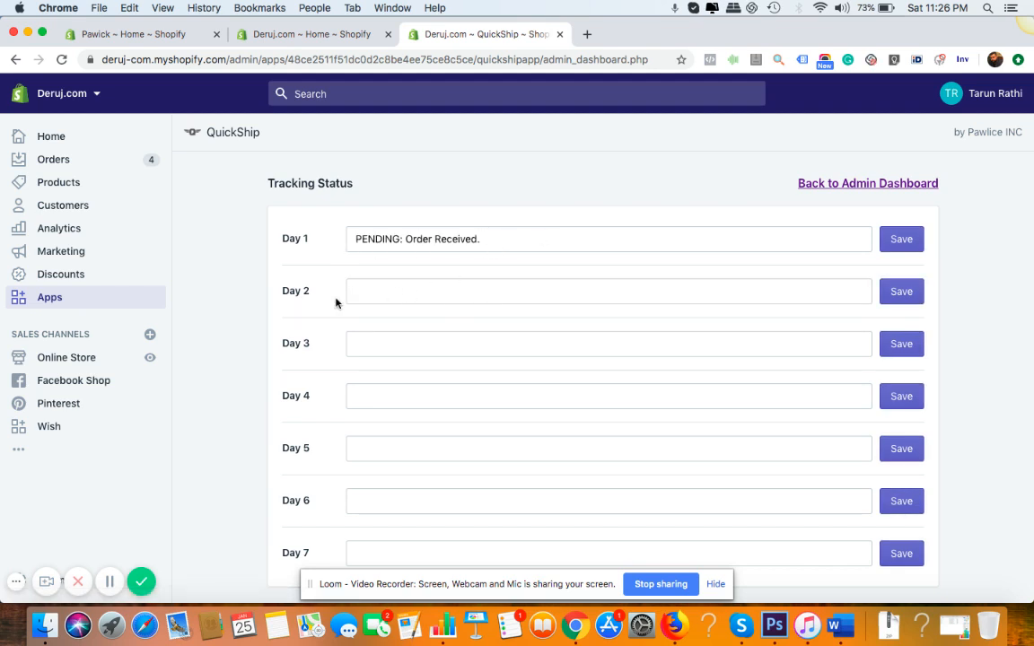
- Save Day 3's status message as "PENDING: Your order is in our system but we haven't started working onjj it yet. You can still cancel the order."
{"action": "left_click", "coordinate": [435, 343]}
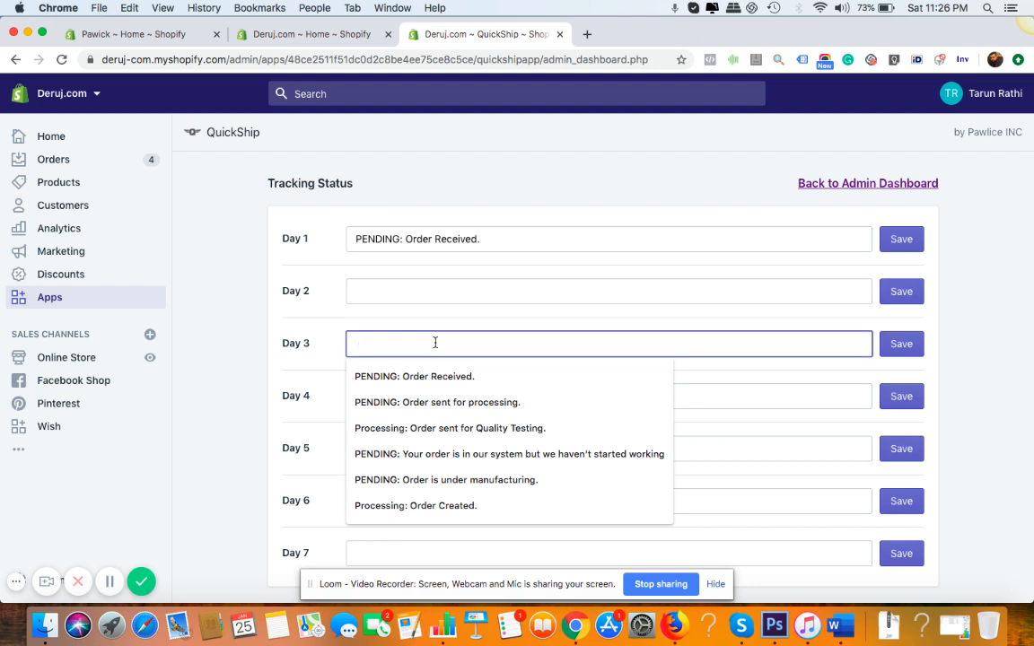
{"action": "left_click", "coordinate": [450, 458]}
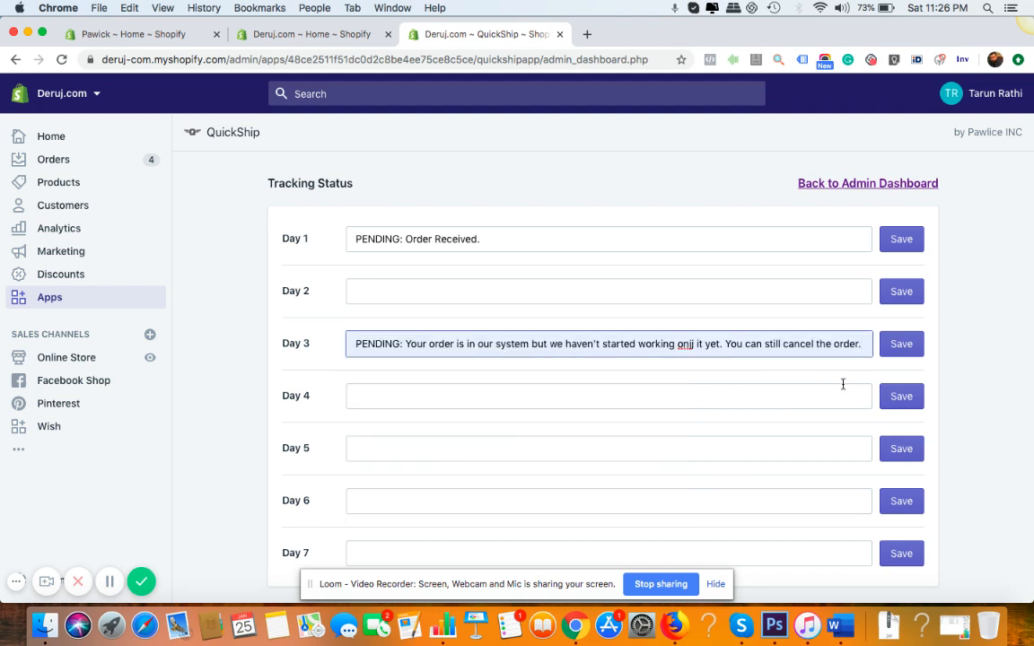
{"action": "left_click", "coordinate": [903, 346]}
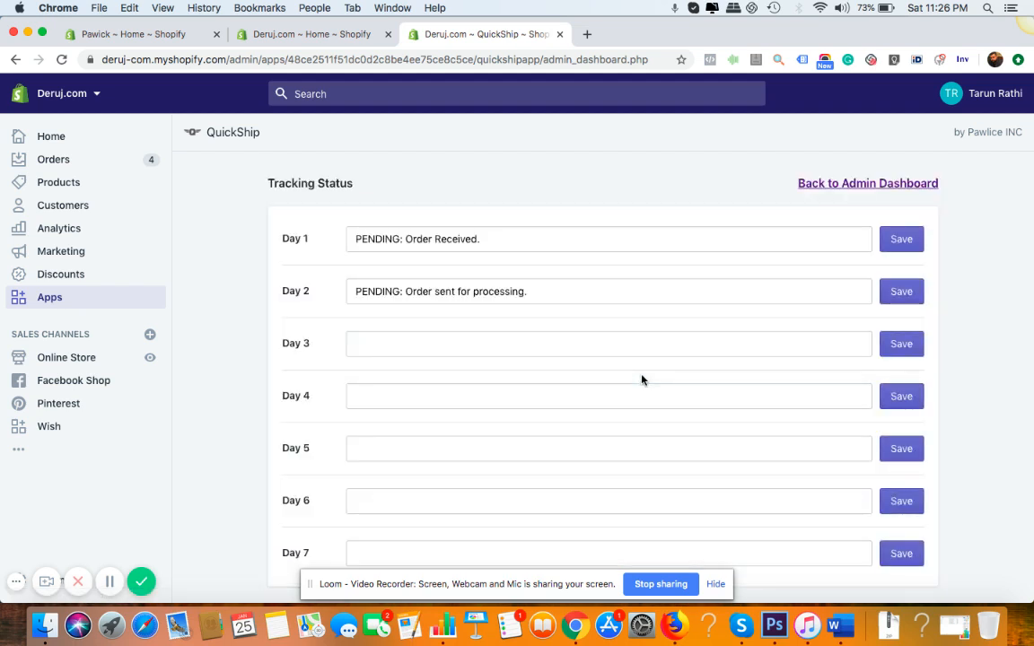
- Save the Day 4 status message as "PENDING: Order is under manufacturing."
{"action": "left_click", "coordinate": [458, 404]}
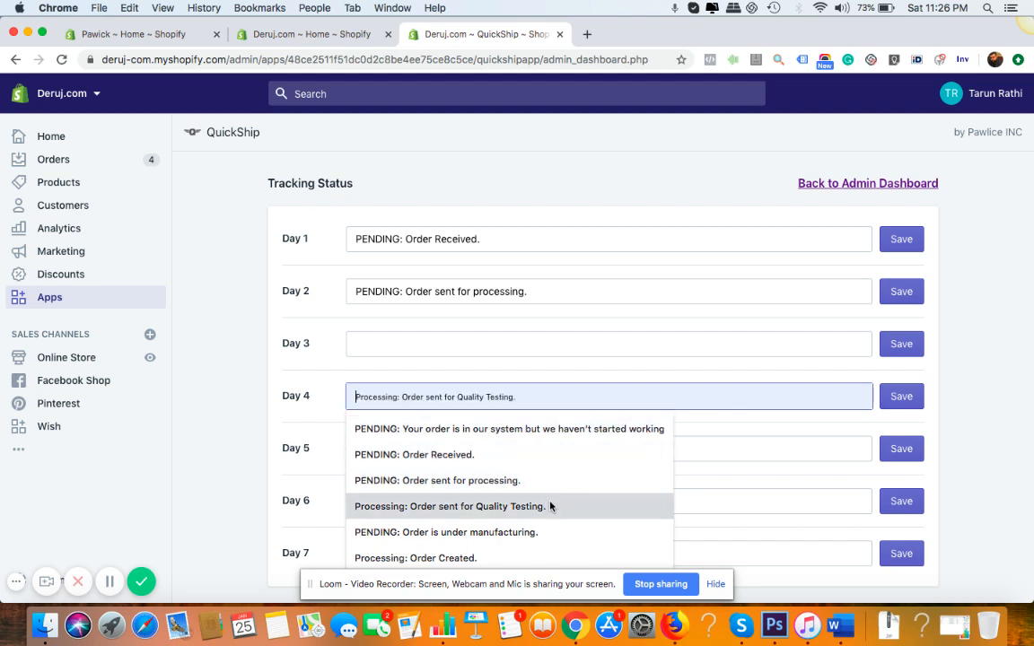
{"action": "left_click", "coordinate": [543, 533]}
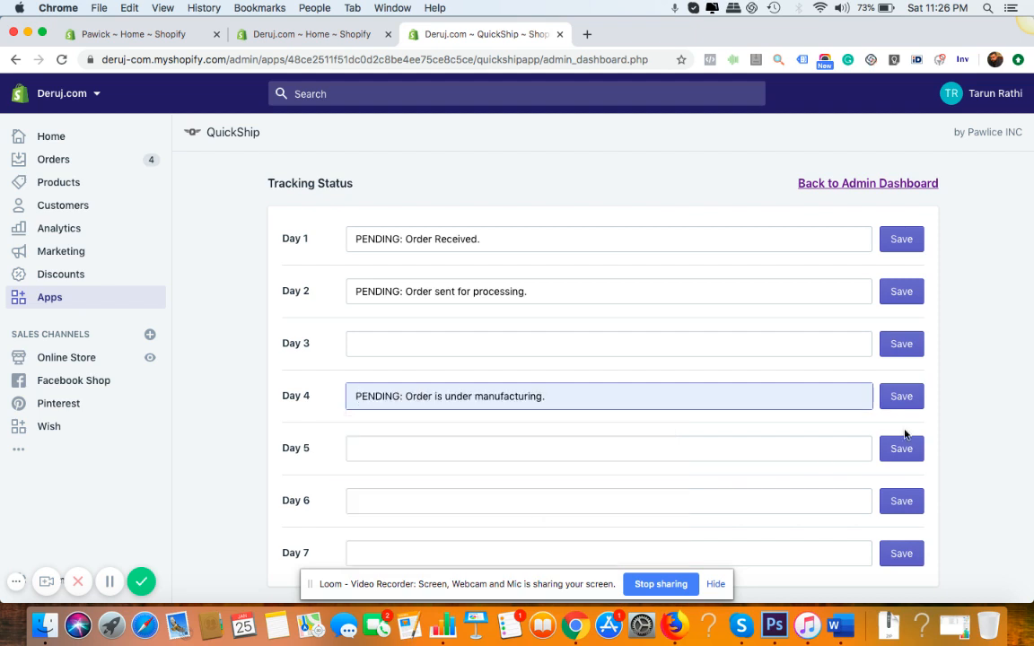
{"action": "left_click", "coordinate": [904, 397]}
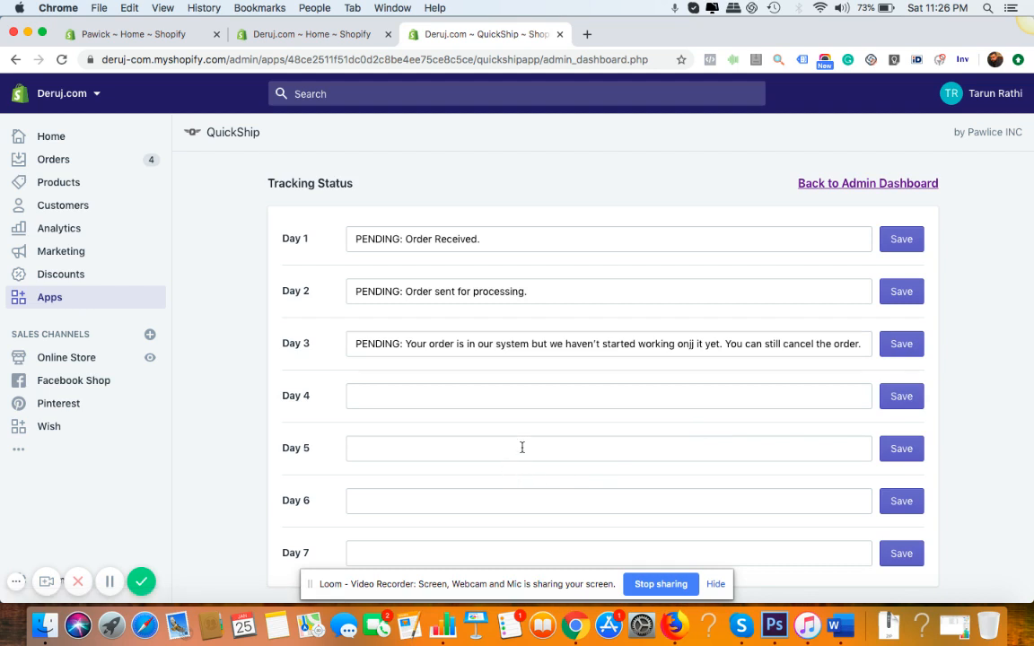
- Save the Day 5 status message as "Processing: Order sent for Quality Testing."
{"action": "left_click", "coordinate": [521, 448]}
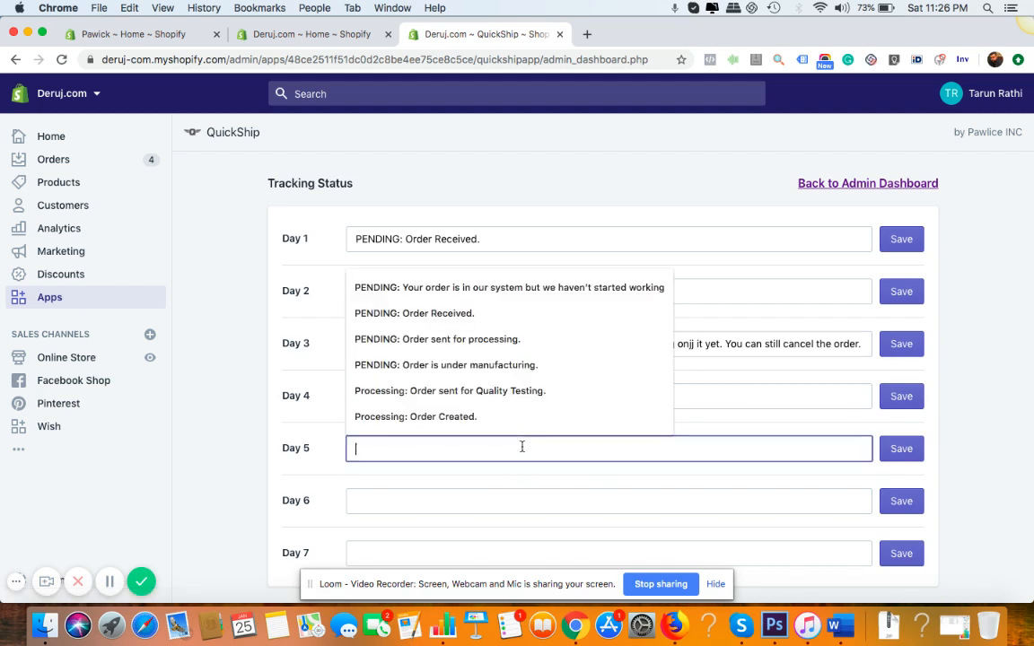
{"action": "left_click", "coordinate": [542, 392]}
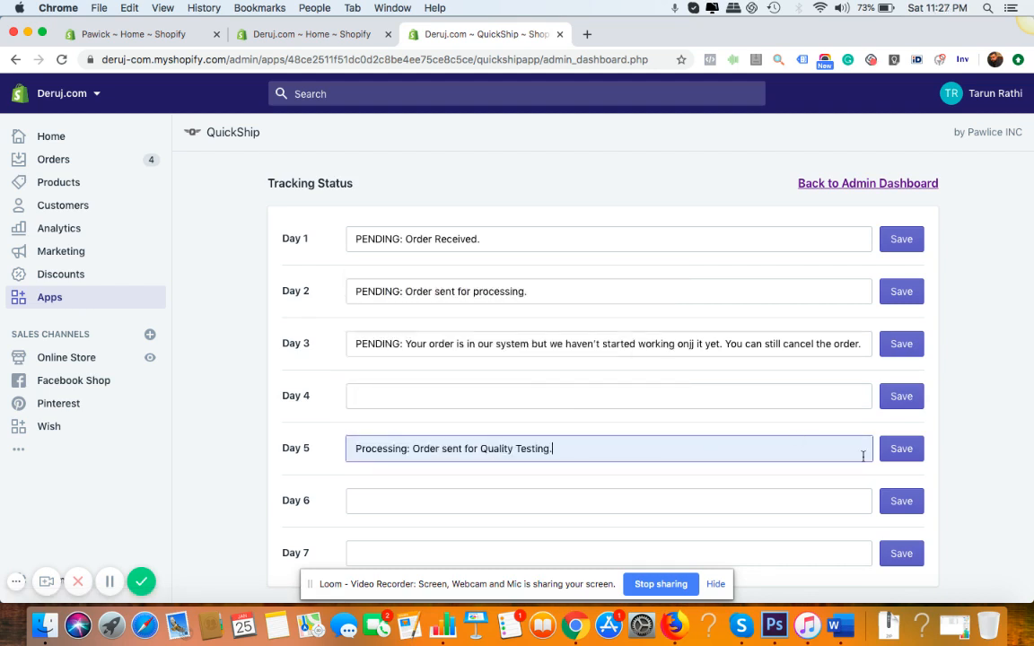
{"action": "left_click", "coordinate": [903, 449]}
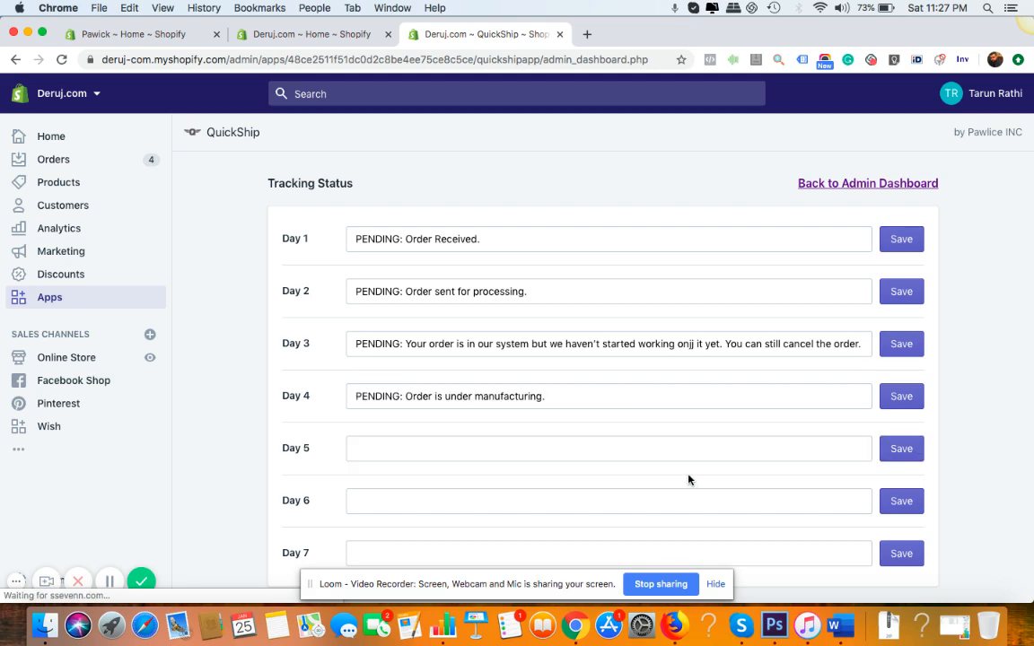
- Save the Day 6 status message as "Processing: Order is under packaging."
{"action": "left_click", "coordinate": [534, 495]}
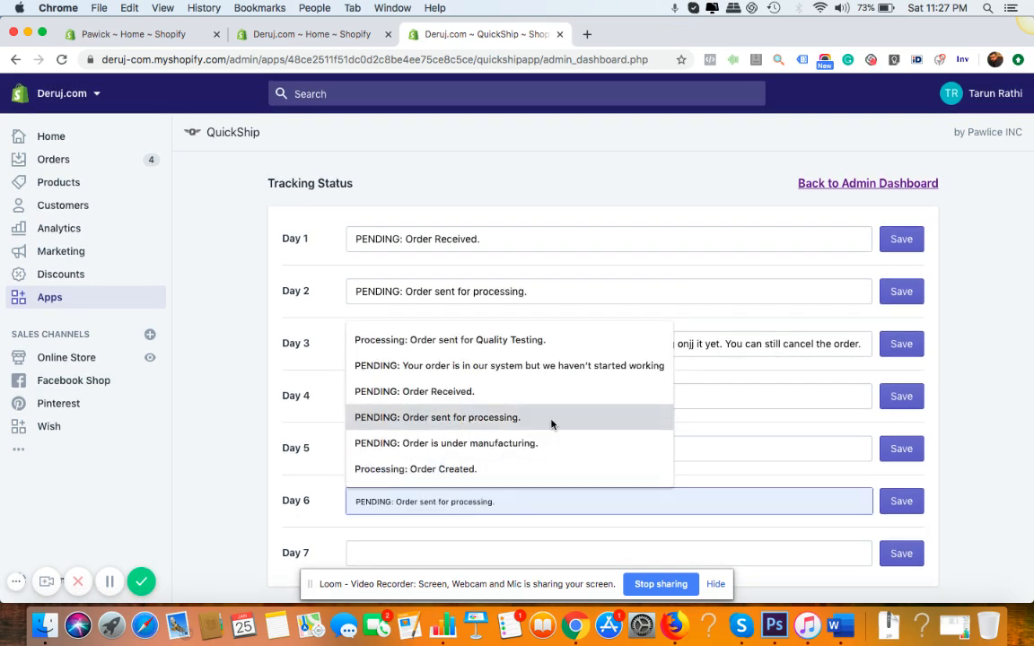
{"action": "left_click", "coordinate": [466, 469]}
{"action": "double_click", "coordinate": [462, 502]}
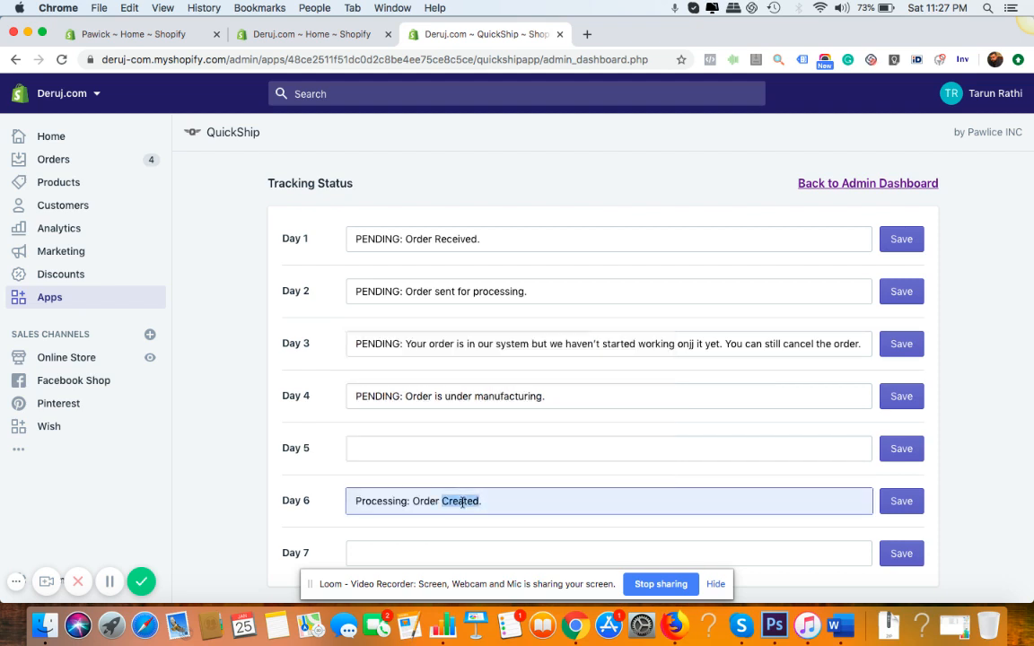
{"action": "key", "text": "BackSpace"}
{"action": "type", "text": "is under pack"}
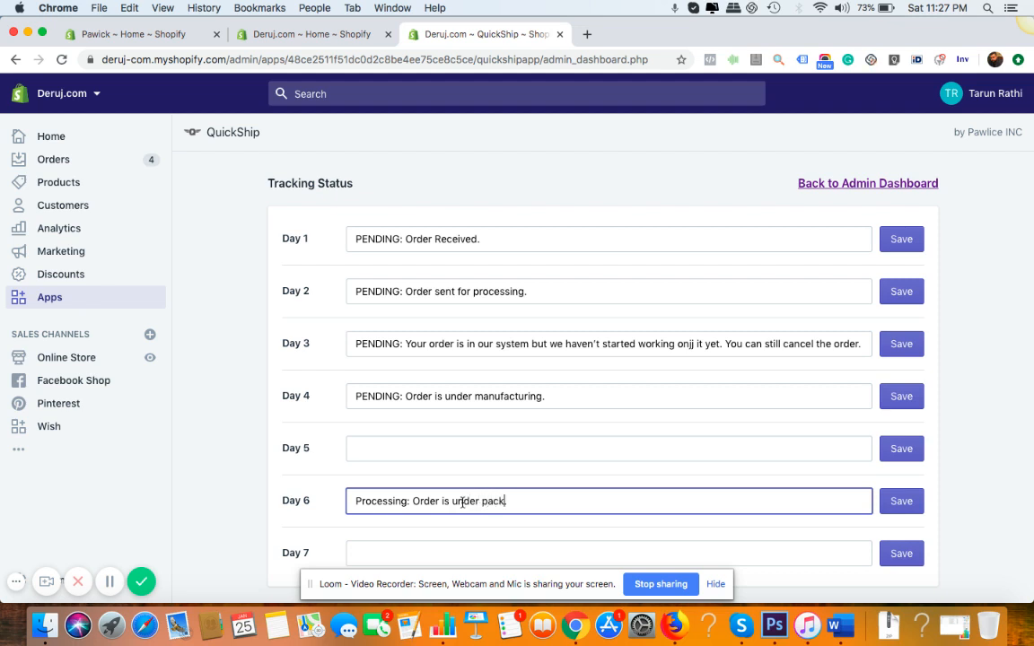
{"action": "type", "text": "aging."}
{"action": "left_click", "coordinate": [917, 507]}
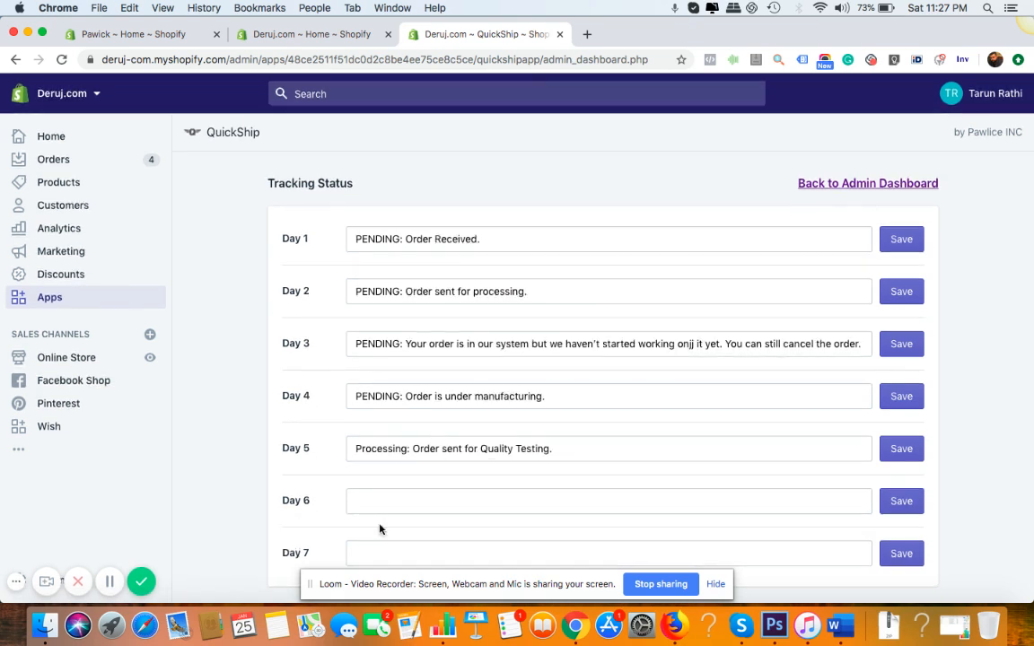
- Save the Day 7 status message as "Order ready to be shipped, tracking allotted."
{"action": "left_click", "coordinate": [407, 554]}
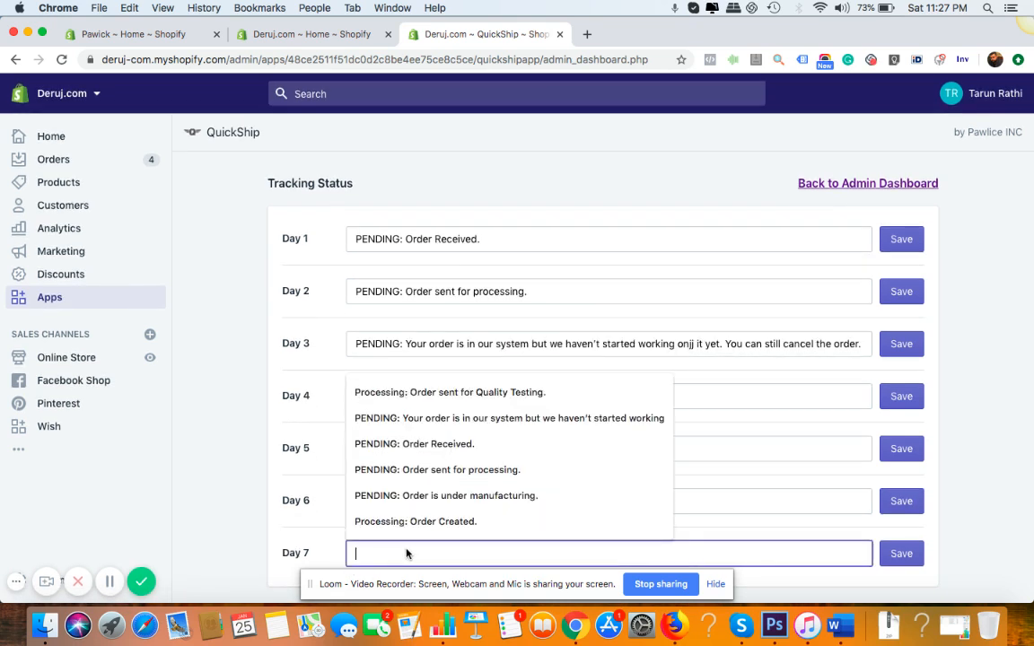
{"action": "type", "text": "Ord"}
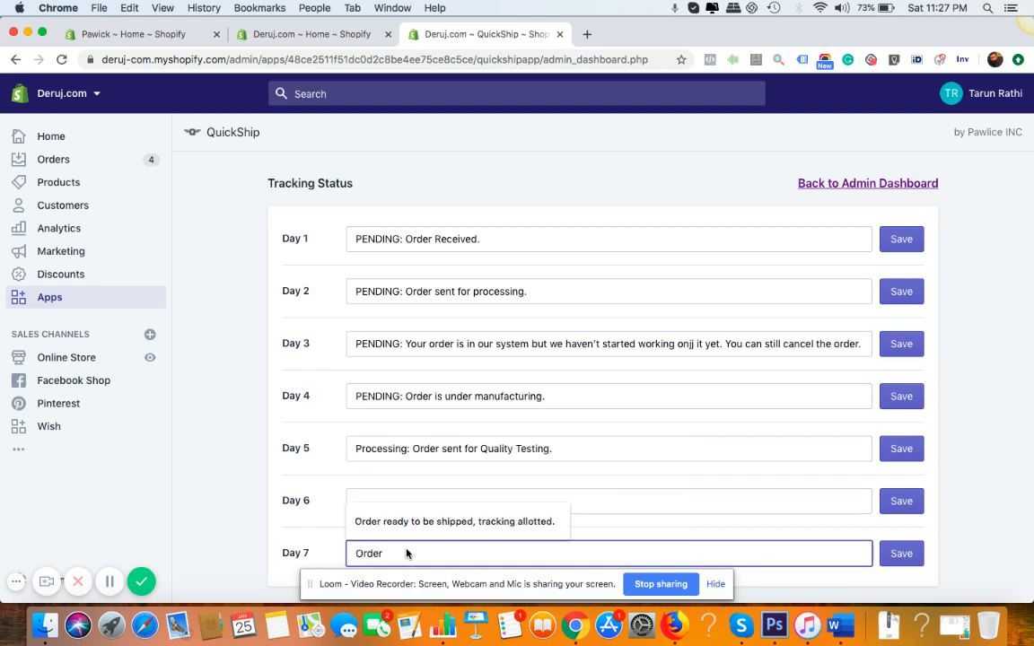
{"action": "type", "text": "er"}
{"action": "left_click", "coordinate": [415, 521]}
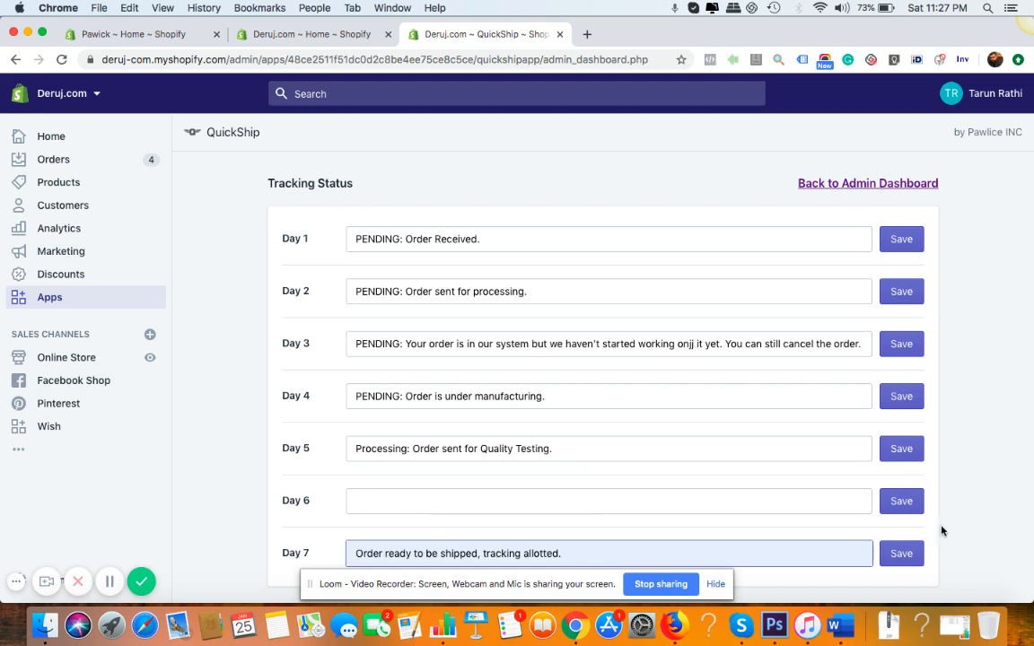
{"action": "left_click", "coordinate": [910, 549]}
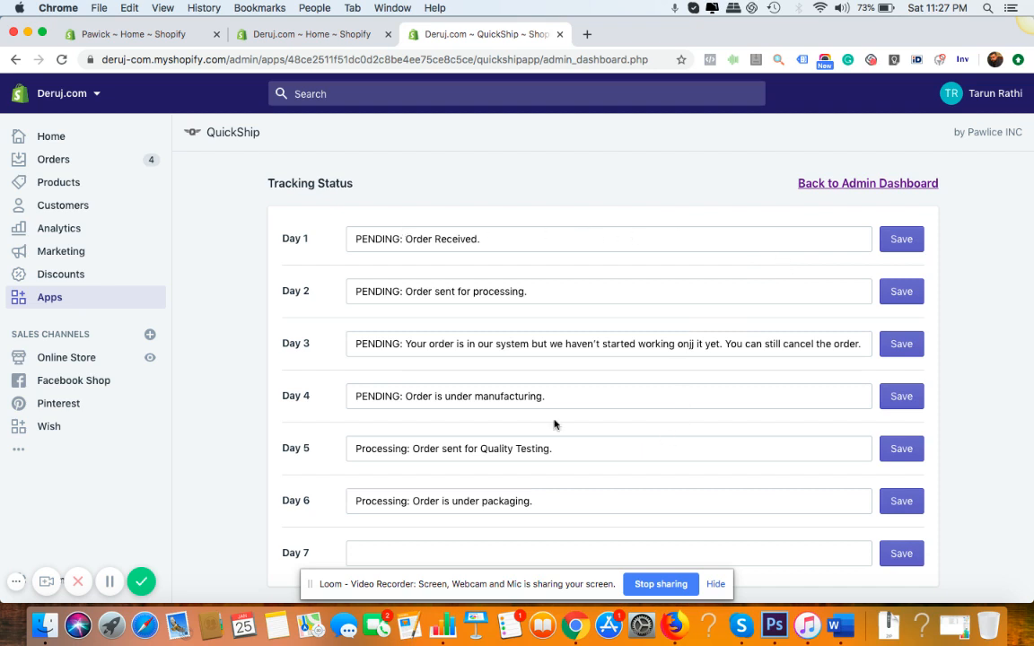
- Return to the admin dashboard and look over the What's New section below the tracker settings
{"action": "left_click", "coordinate": [866, 184]}
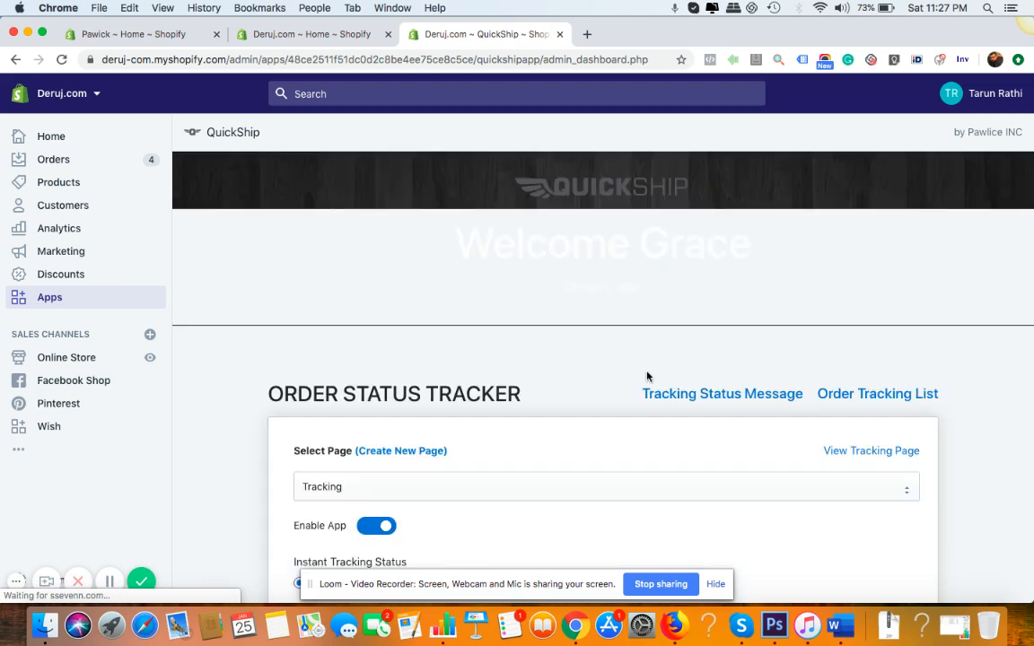
{"action": "scroll", "coordinate": [653, 392], "scroll_direction": "down", "scroll_amount": 10}
{"action": "scroll", "coordinate": [653, 393], "scroll_direction": "up", "scroll_amount": 2}
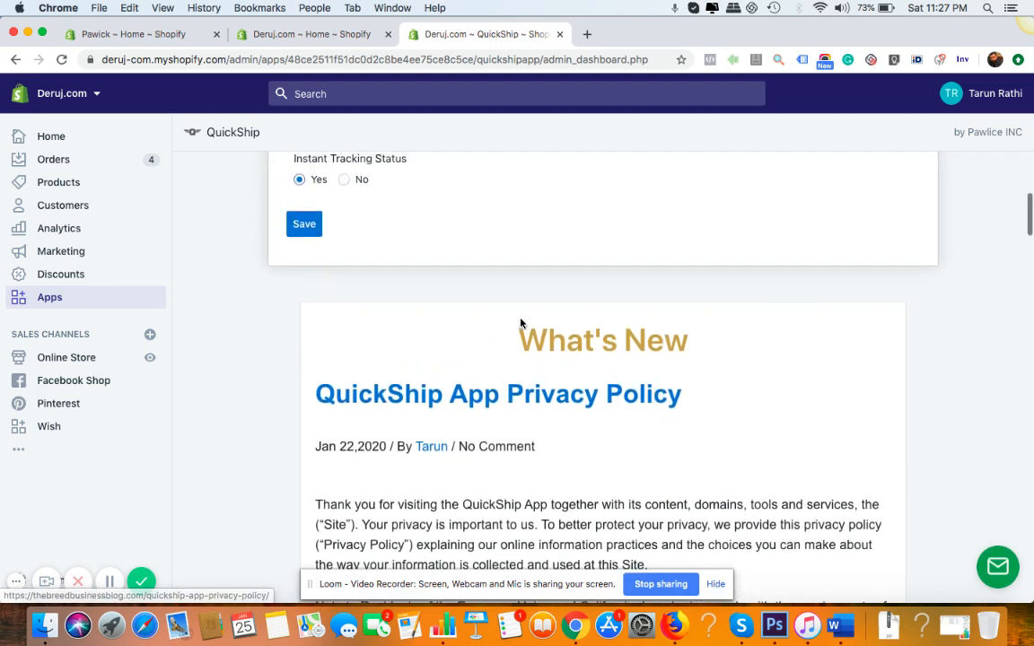
{"action": "left_click_drag", "start_coordinate": [707, 340], "coordinate": [469, 344]}
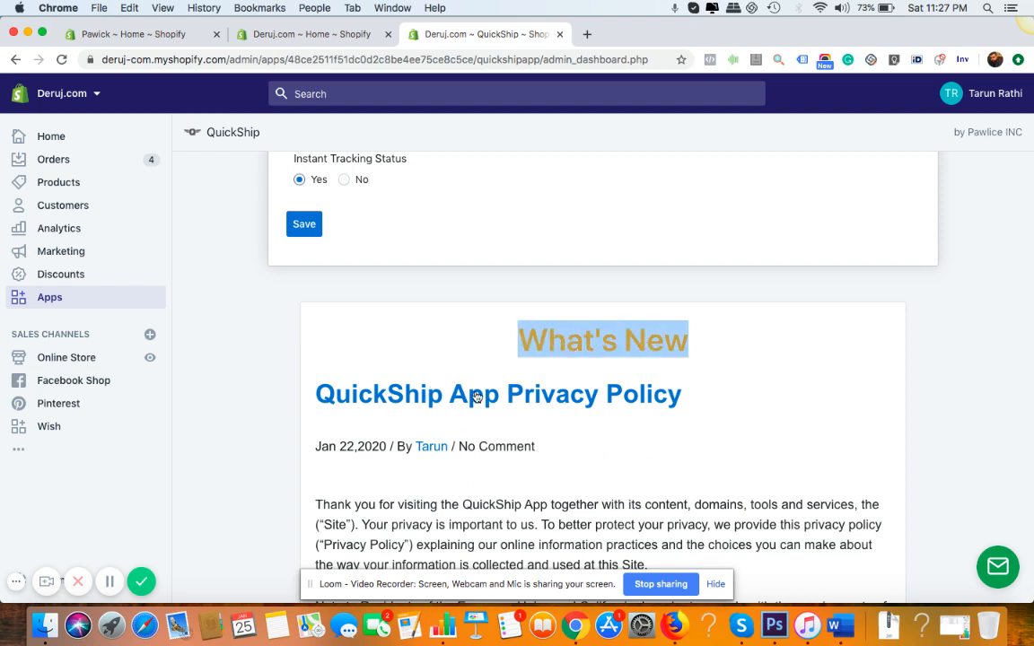
{"action": "scroll", "coordinate": [623, 384], "scroll_direction": "up", "scroll_amount": 5}
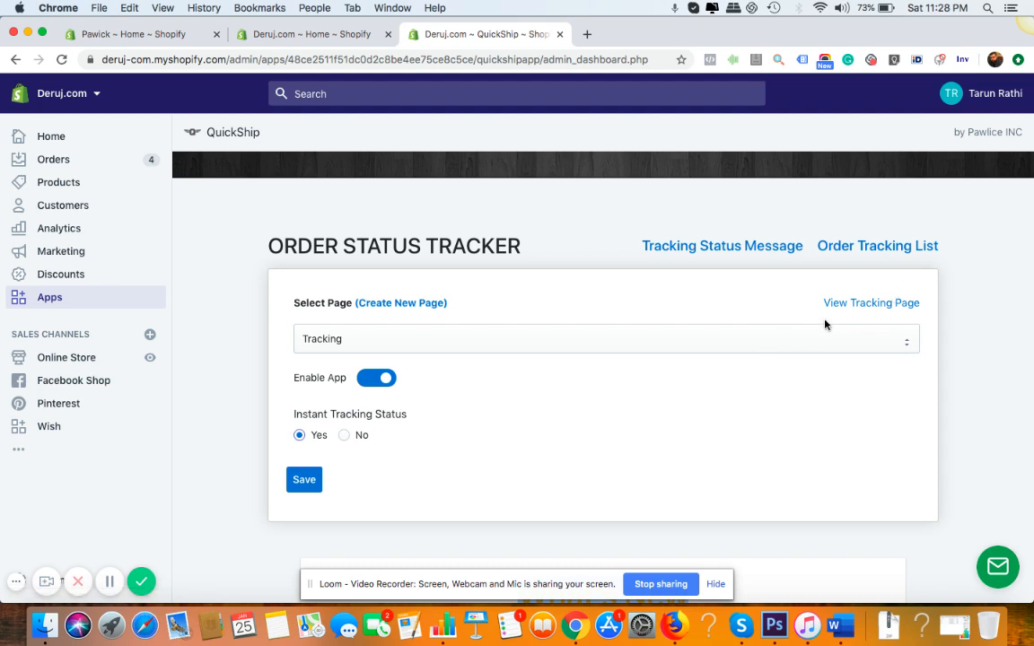
- Open the storefront's Tracking page and examine its layout and the track number form
{"action": "left_click", "coordinate": [860, 308]}
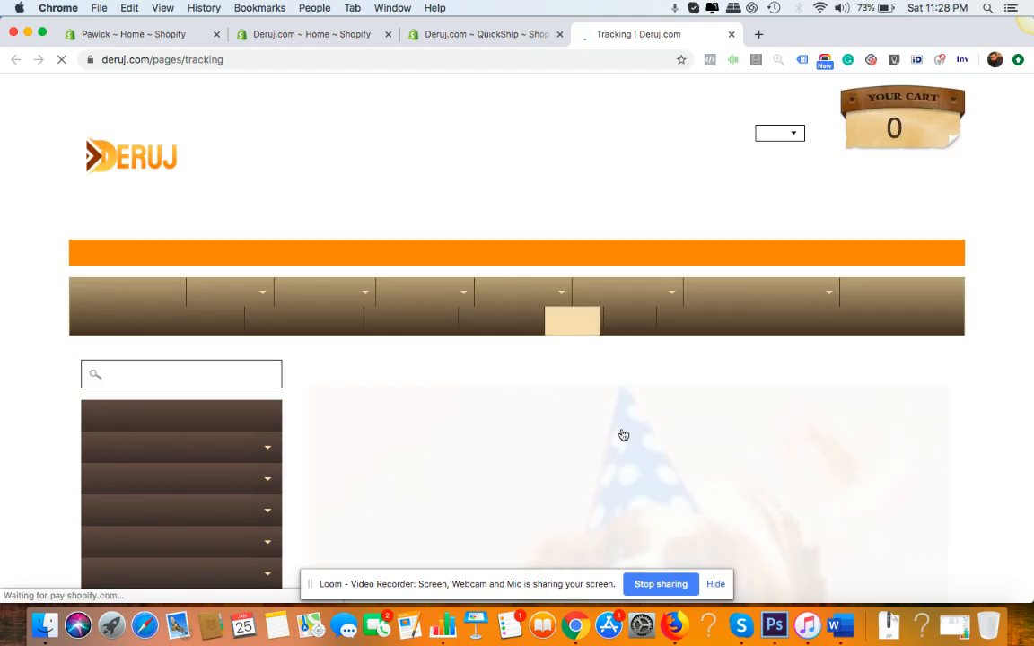
{"action": "scroll", "coordinate": [652, 440], "scroll_direction": "down", "scroll_amount": 3}
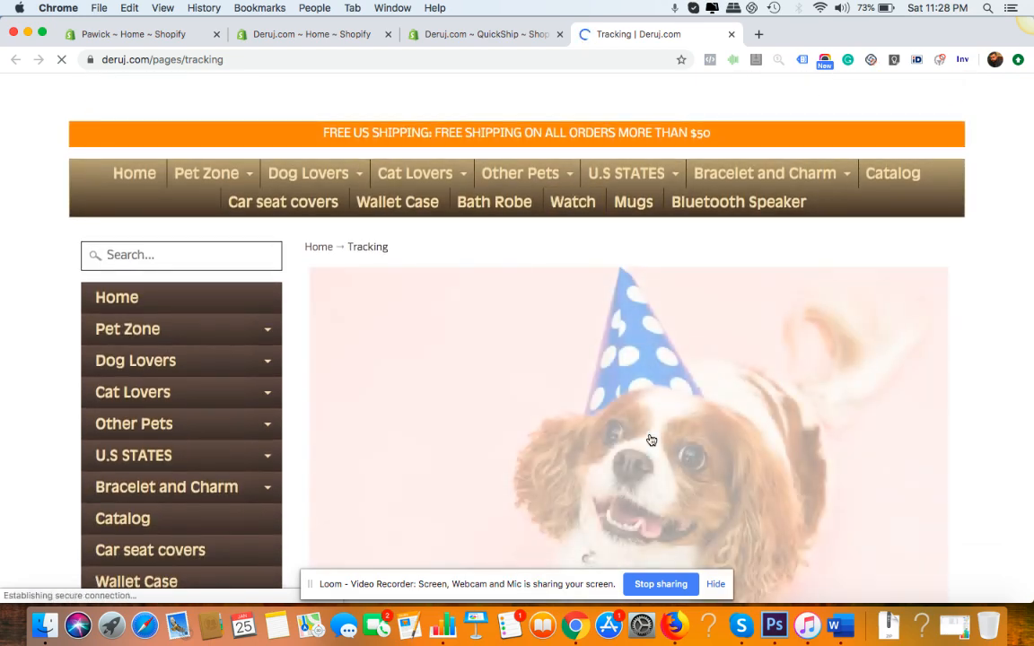
{"action": "scroll", "coordinate": [671, 389], "scroll_direction": "down", "scroll_amount": 10}
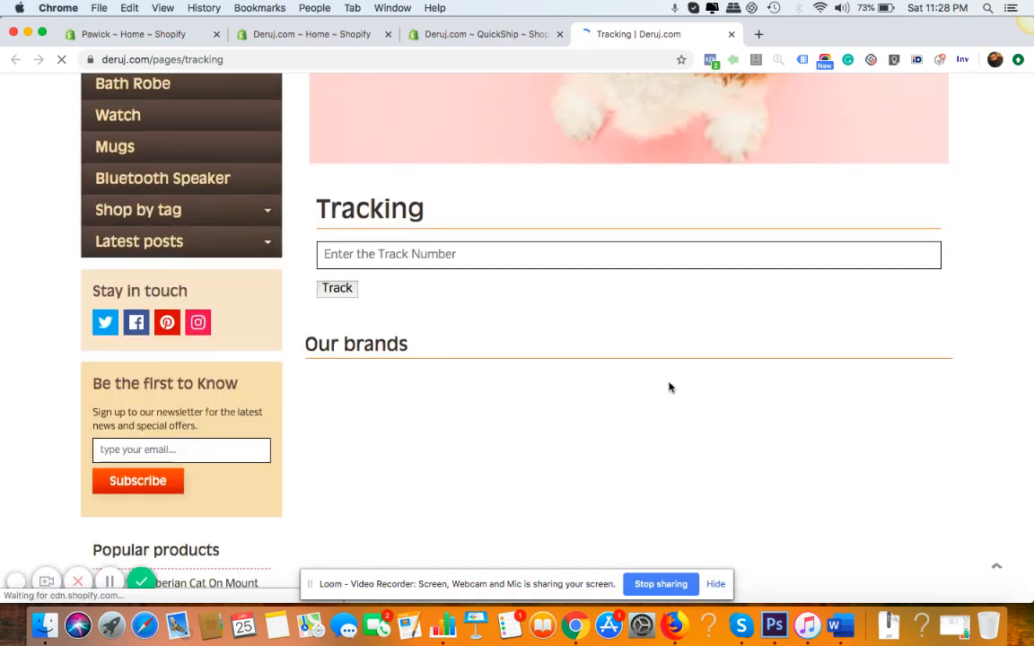
{"action": "scroll", "coordinate": [423, 378], "scroll_direction": "up", "scroll_amount": 2}
{"action": "left_click", "coordinate": [430, 340]}
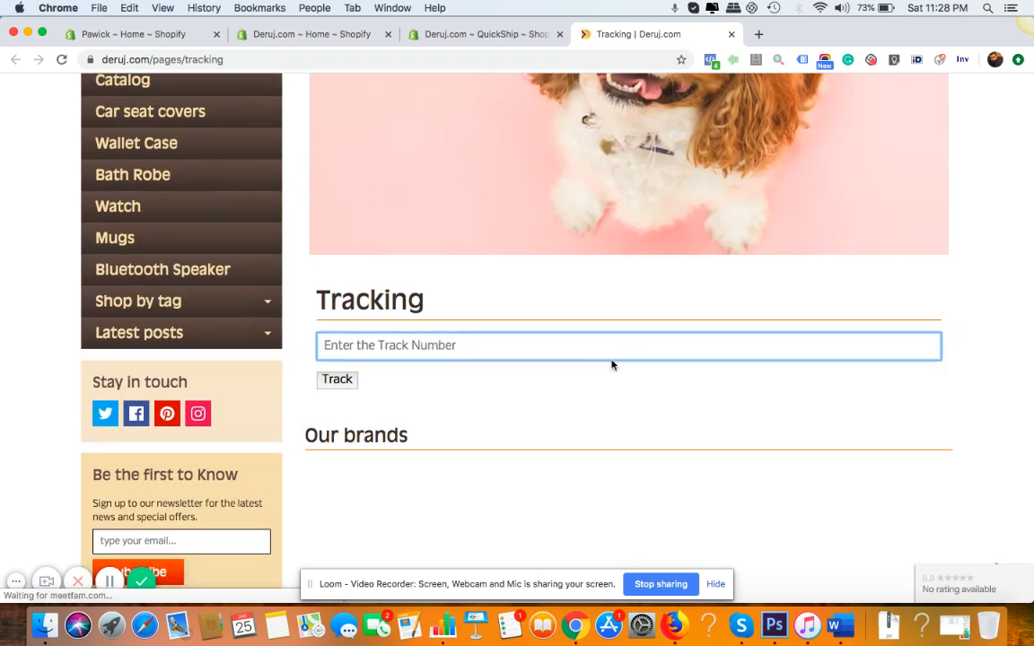
{"action": "scroll", "coordinate": [612, 365], "scroll_direction": "up", "scroll_amount": 4}
{"action": "scroll", "coordinate": [612, 364], "scroll_direction": "down", "scroll_amount": 5}
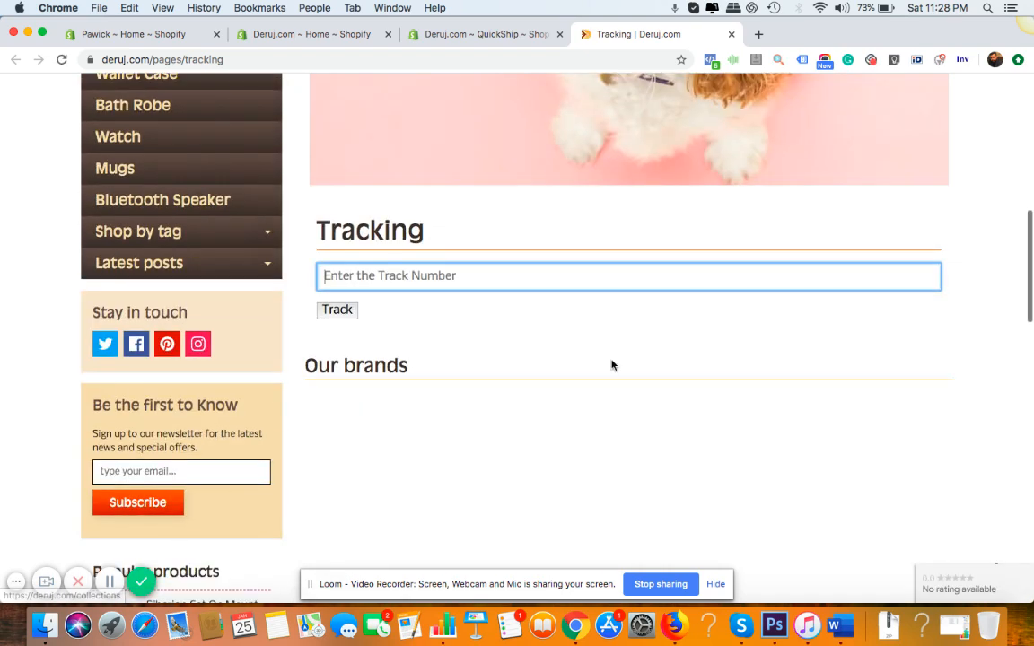
{"action": "scroll", "coordinate": [612, 364], "scroll_direction": "up", "scroll_amount": 7}
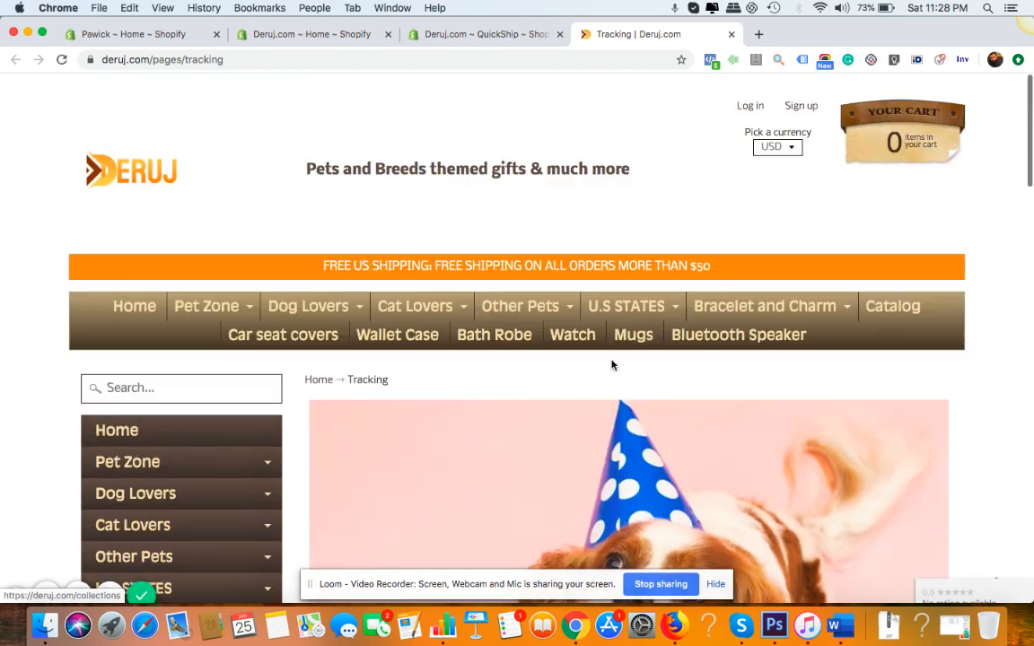
{"action": "scroll", "coordinate": [612, 365], "scroll_direction": "down", "scroll_amount": 5}
{"action": "scroll", "coordinate": [613, 364], "scroll_direction": "down", "scroll_amount": 1}
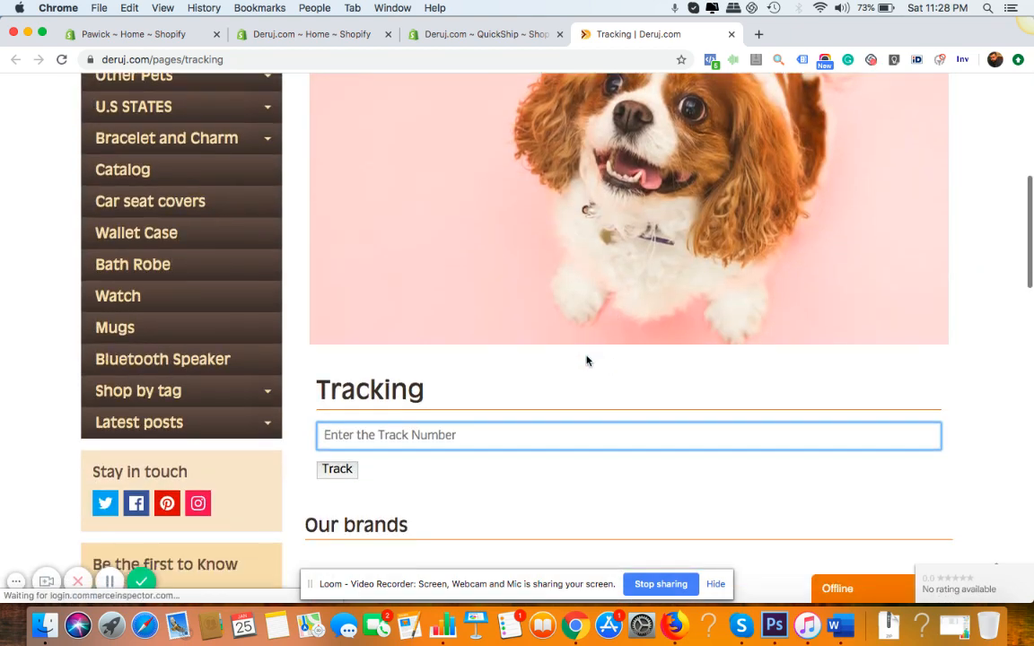
- Switch back to the QuickShip dashboard and generate tracking numbers for all orders in the Order Tracking List
{"action": "left_click", "coordinate": [476, 37]}
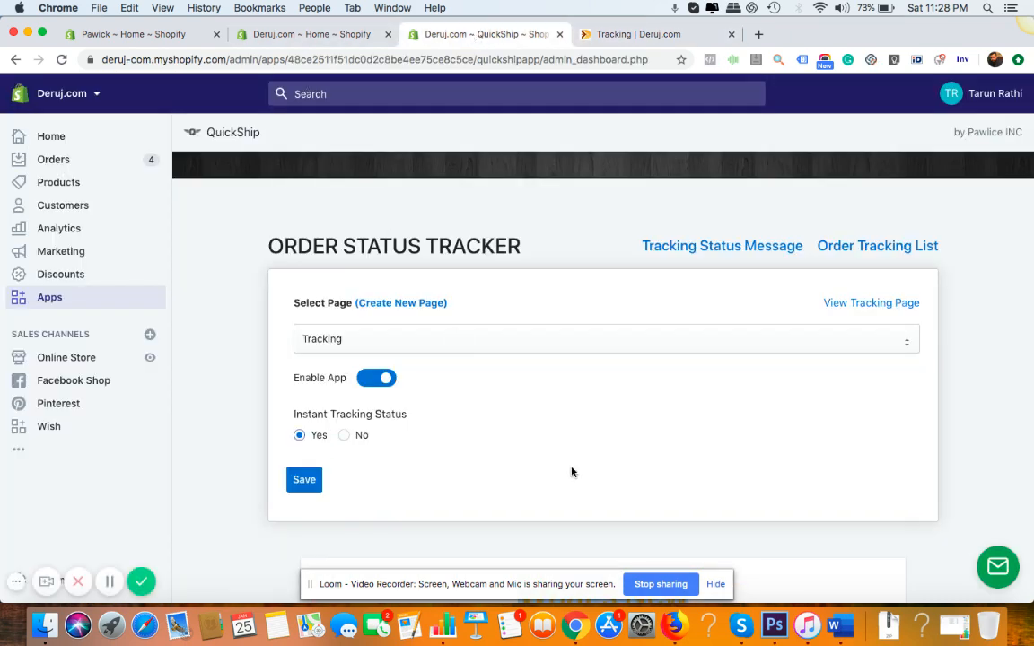
{"action": "left_click", "coordinate": [846, 247]}
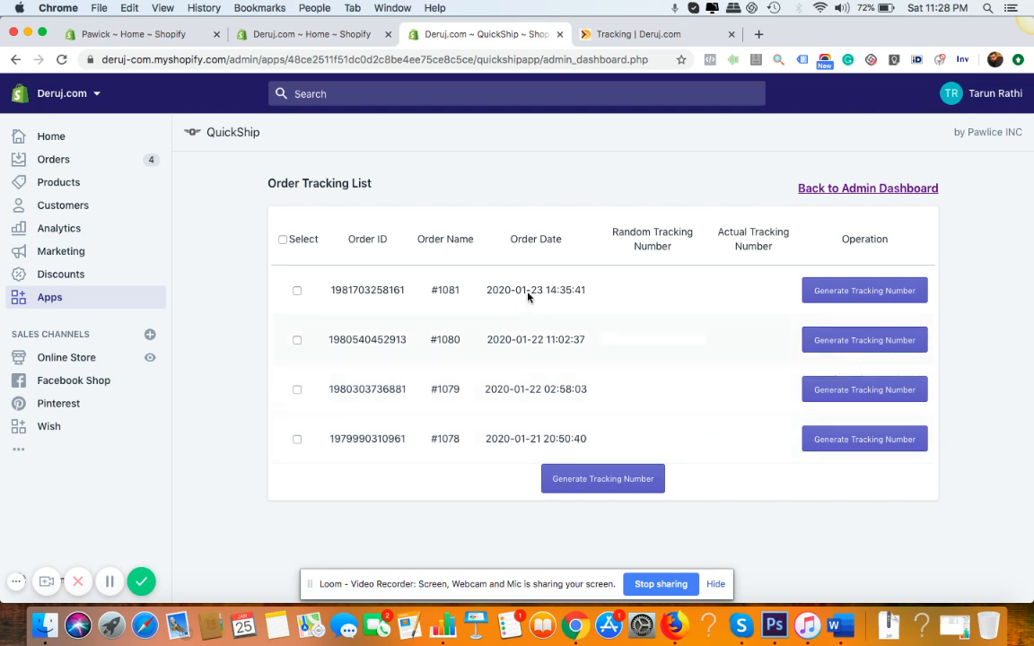
{"action": "left_click", "coordinate": [283, 240]}
{"action": "left_click", "coordinate": [630, 492]}
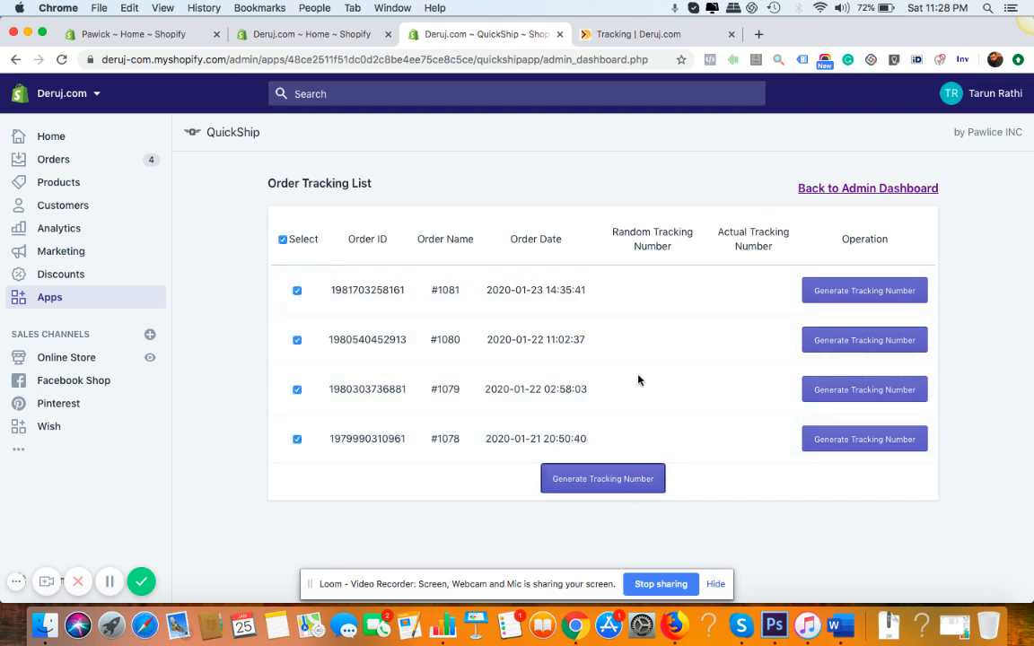
{"action": "left_click", "coordinate": [643, 140]}
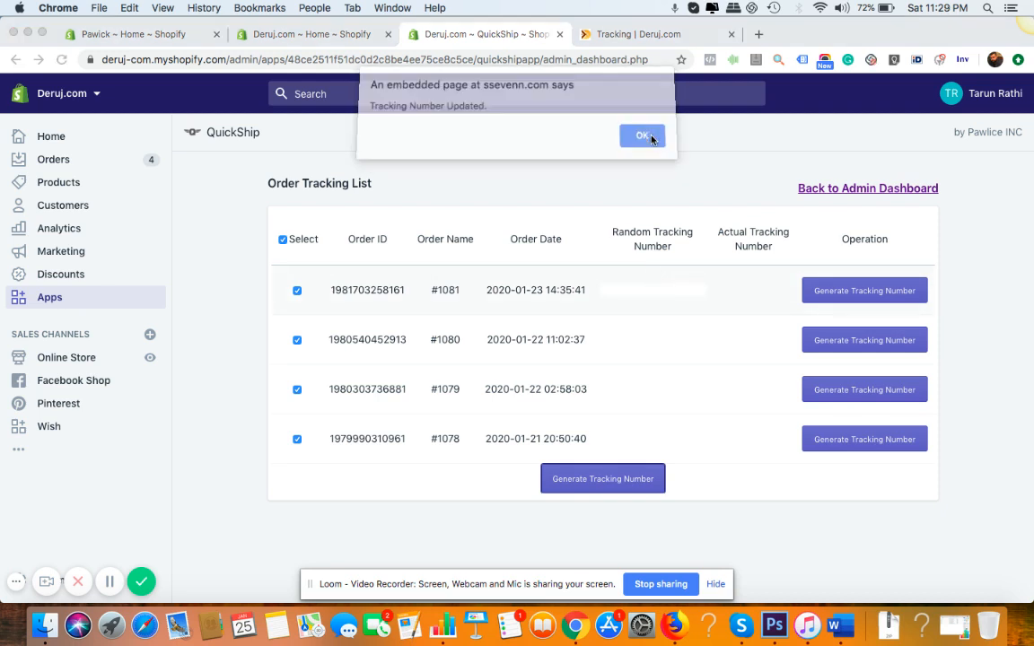
- Reload the QuickShip dashboard and reopen the Order Tracking List
{"action": "left_click", "coordinate": [466, 59]}
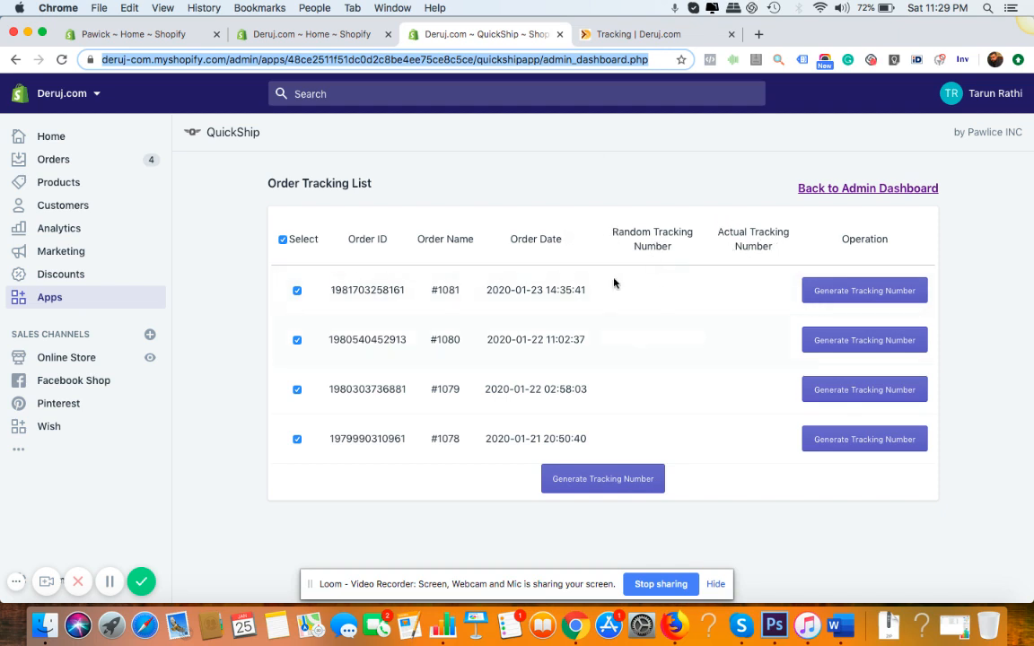
{"action": "key", "text": "Return"}
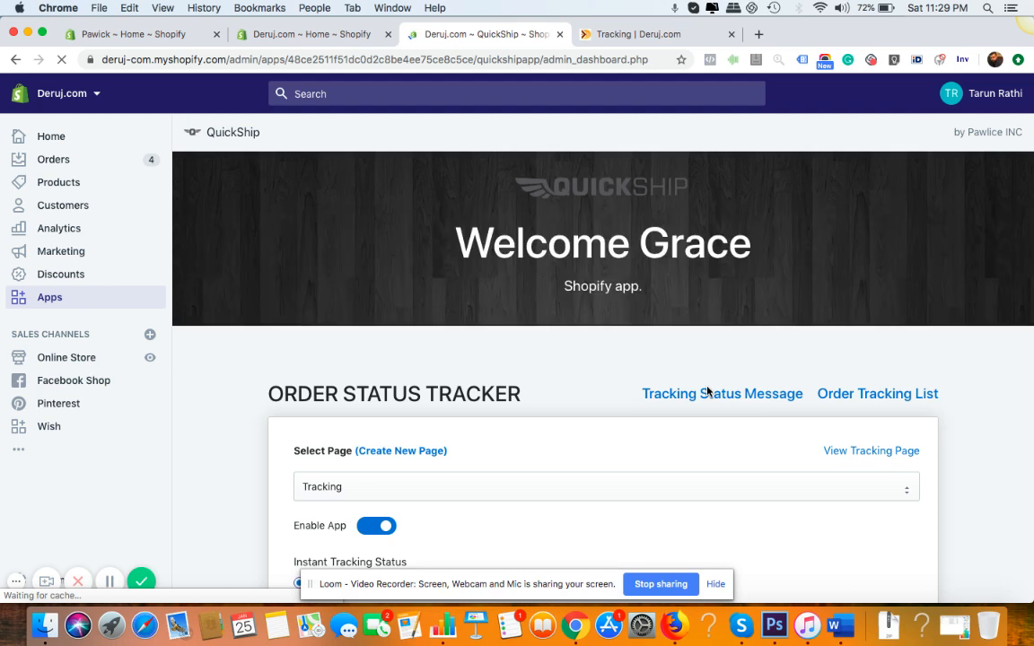
{"action": "scroll", "coordinate": [708, 395], "scroll_direction": "down", "scroll_amount": 2}
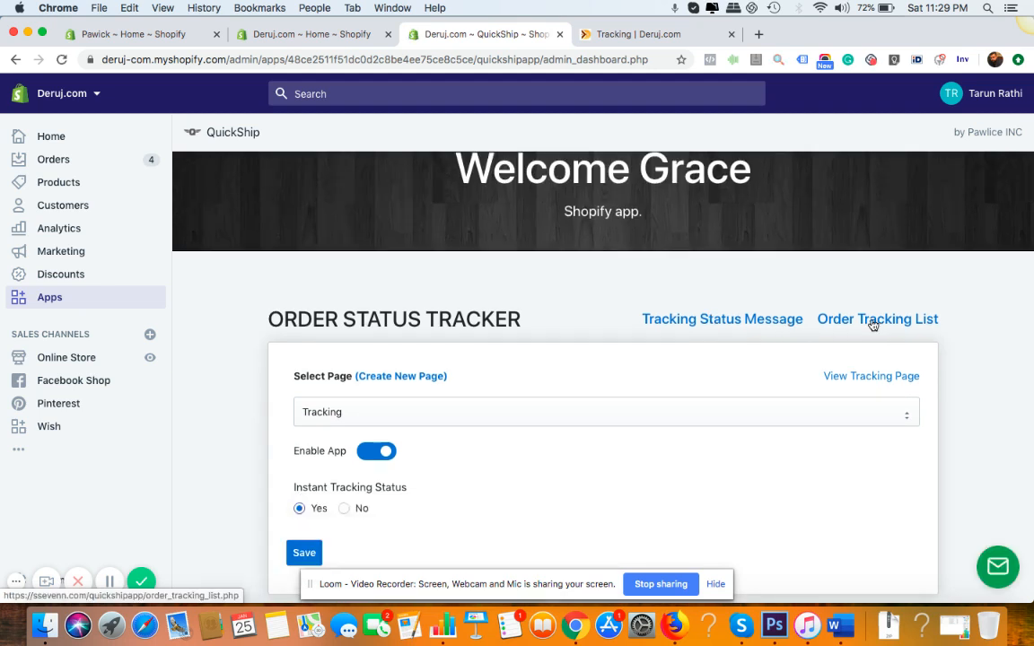
{"action": "left_click", "coordinate": [861, 321]}
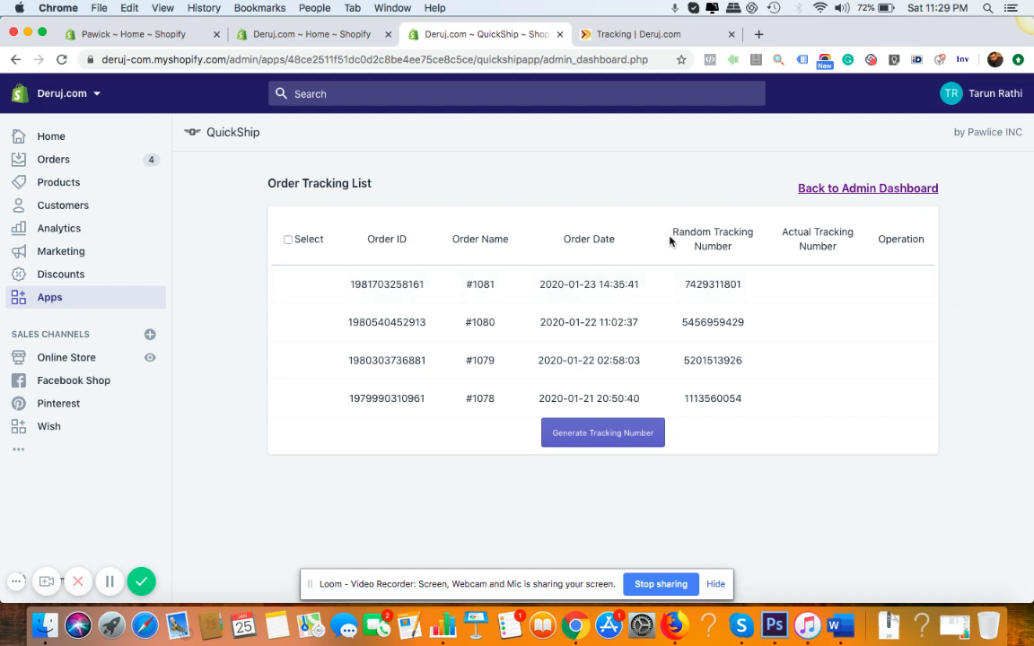
- Copy the random tracking number of the first listed order and track it on the storefront's Tracking page, dismissing the mailing list popup
{"action": "double_click", "coordinate": [719, 283]}
{"action": "key", "text": "super+c"}
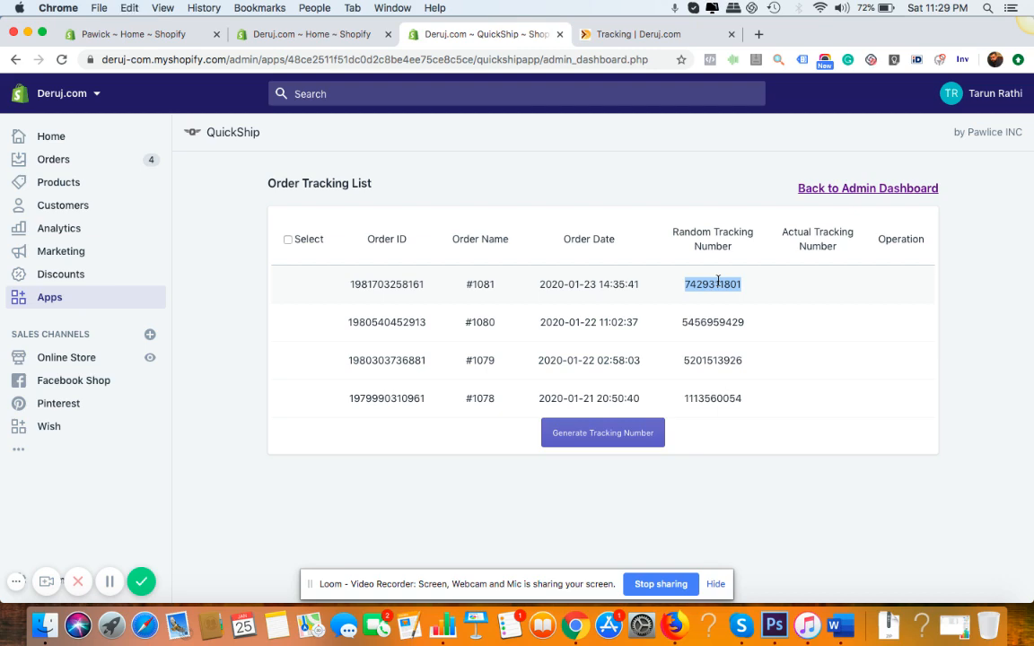
{"action": "left_click", "coordinate": [637, 34]}
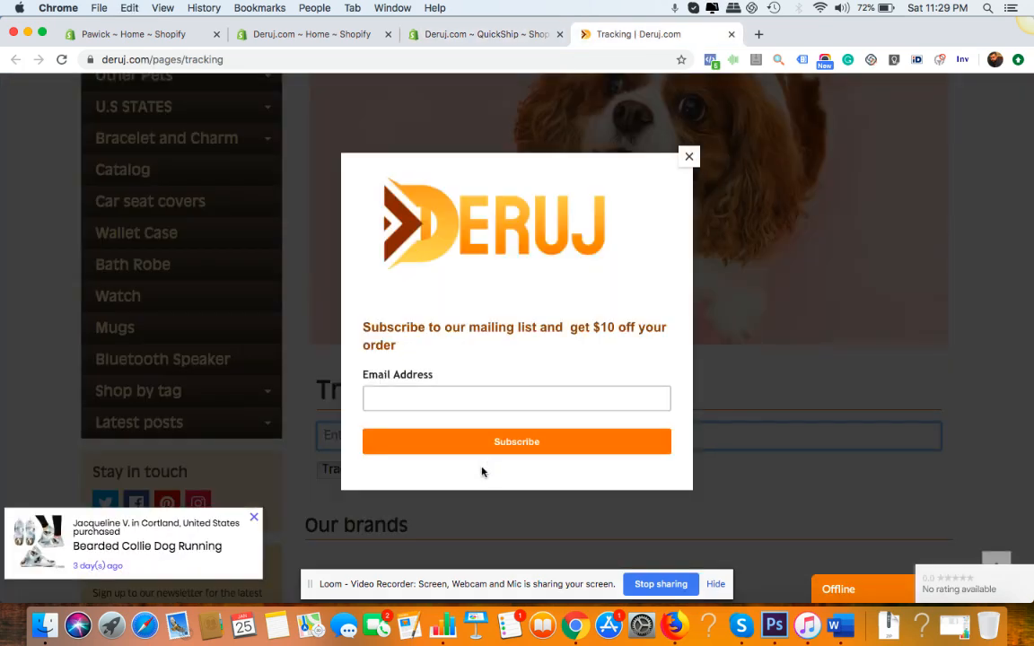
{"action": "left_click", "coordinate": [688, 157]}
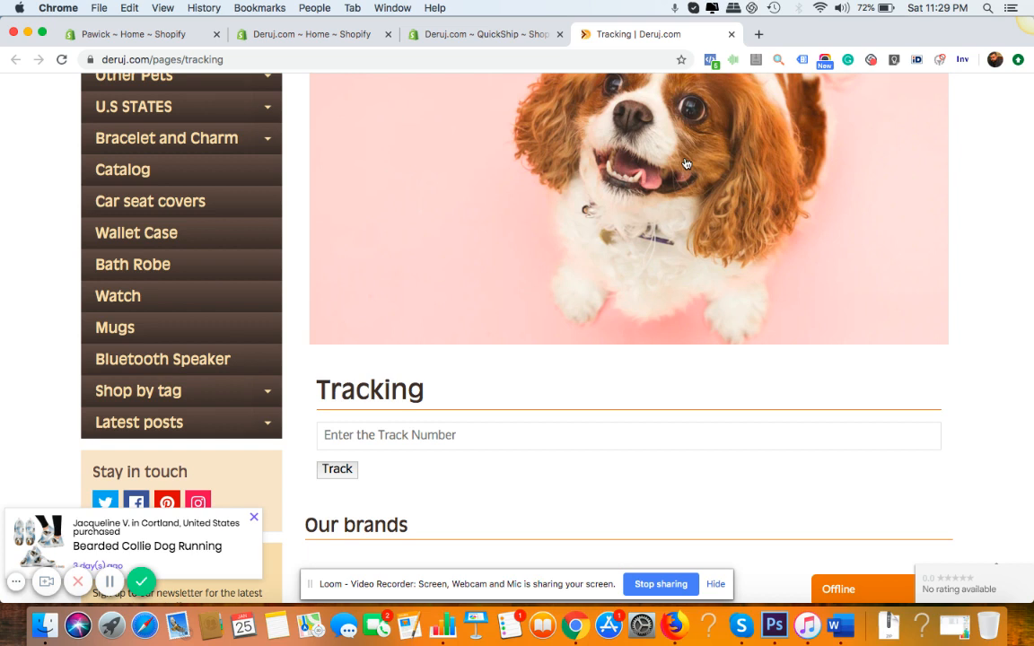
{"action": "left_click", "coordinate": [449, 428]}
{"action": "key", "text": "super+v"}
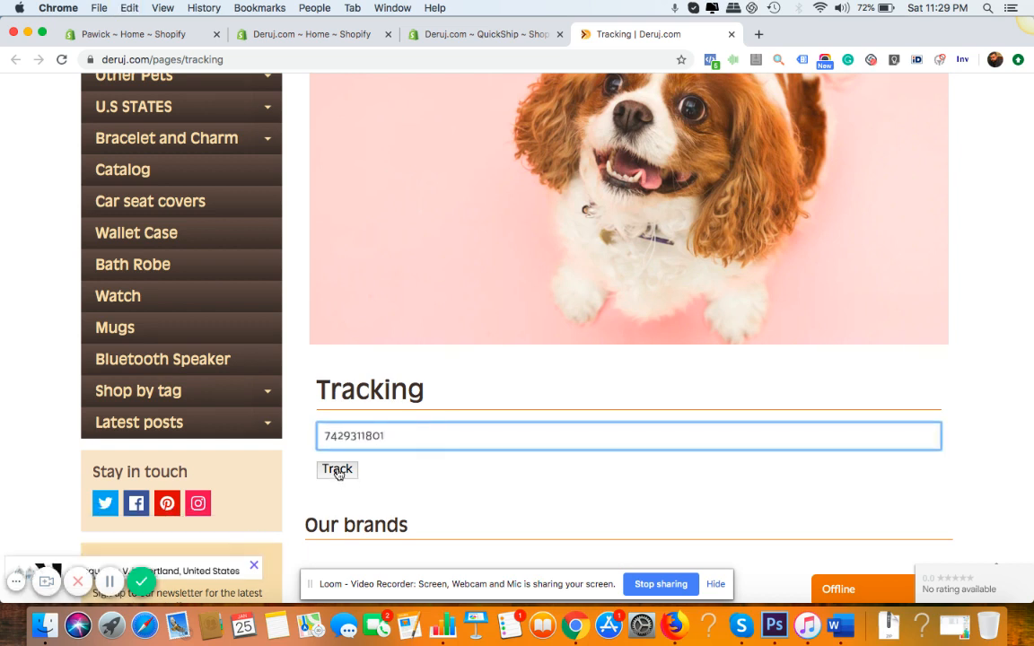
{"action": "left_click", "coordinate": [337, 470]}
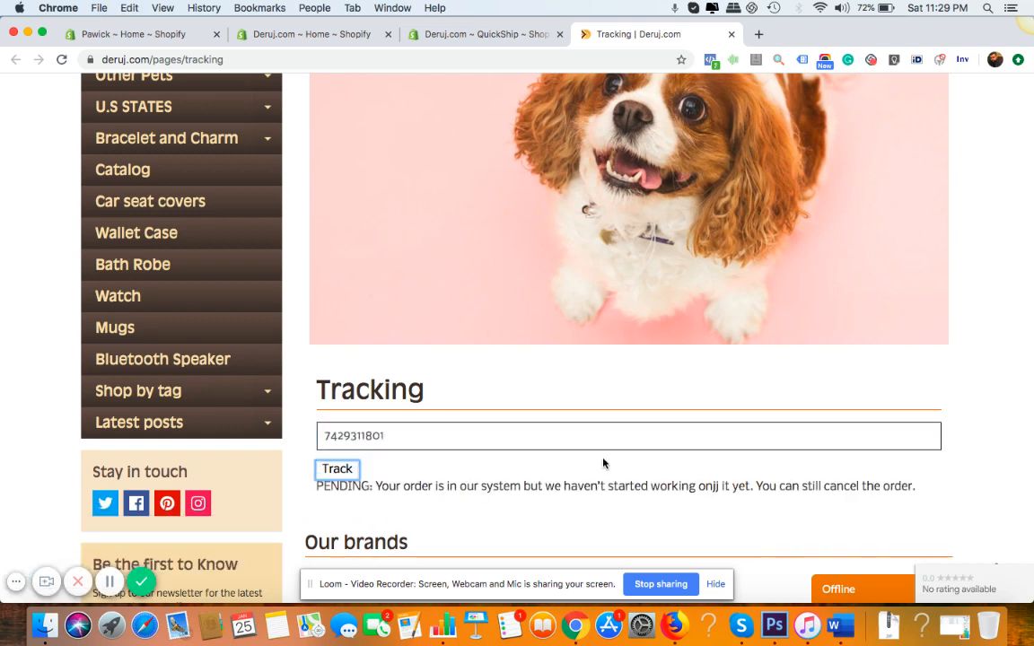
- Copy the second listed order's random tracking number from the QuickShip Order Tracking List and track it on the storefront's Tracking page
{"action": "scroll", "coordinate": [594, 478], "scroll_direction": "down", "scroll_amount": 3}
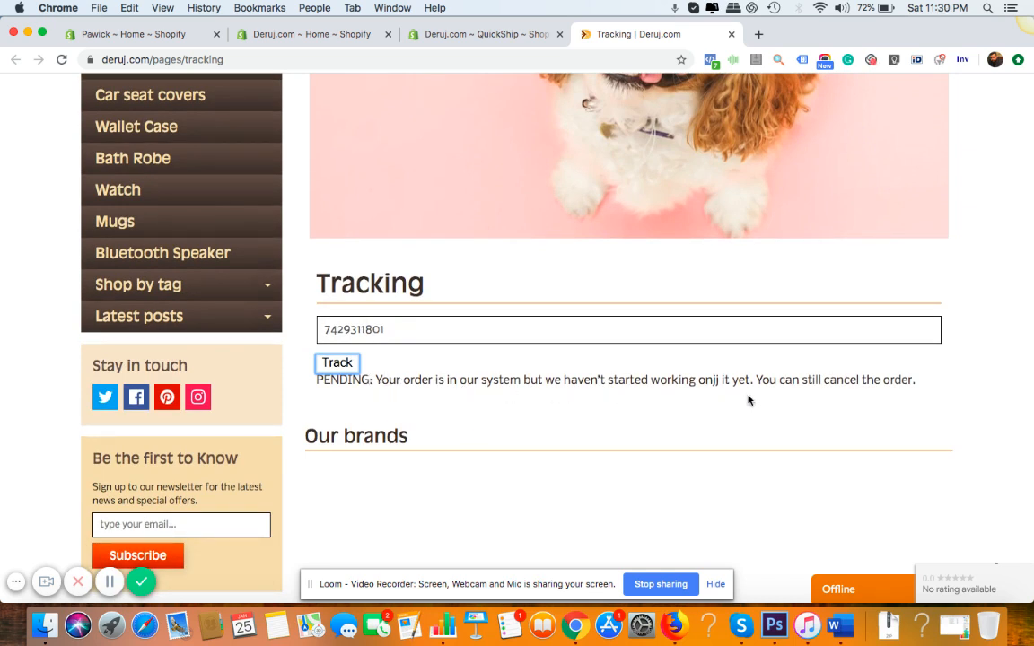
{"action": "left_click_drag", "start_coordinate": [718, 383], "coordinate": [679, 382]}
{"action": "left_click", "coordinate": [469, 37]}
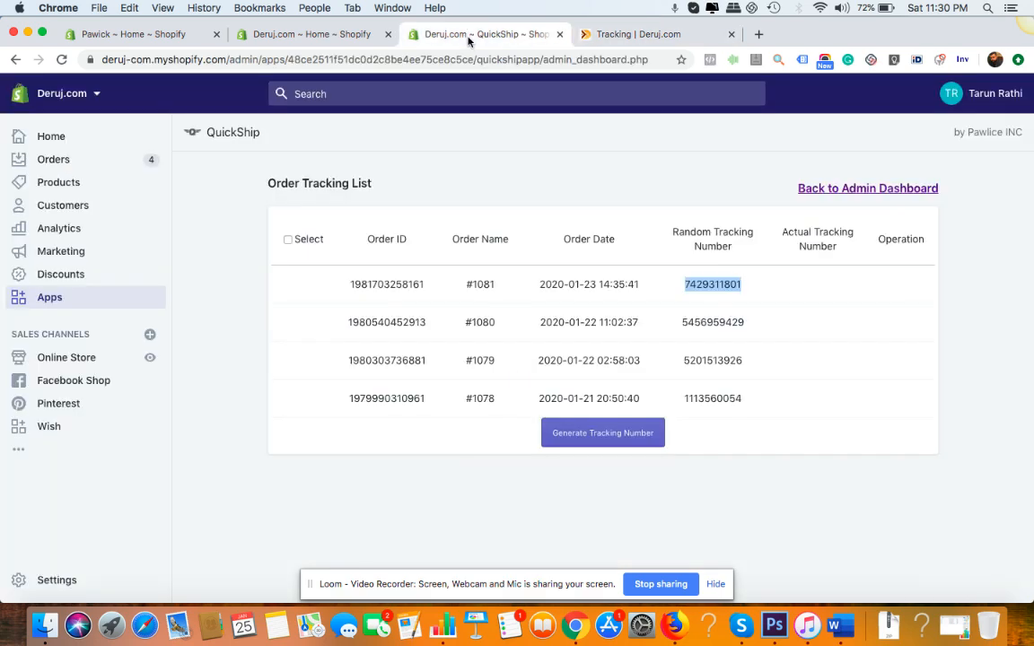
{"action": "left_click", "coordinate": [597, 324]}
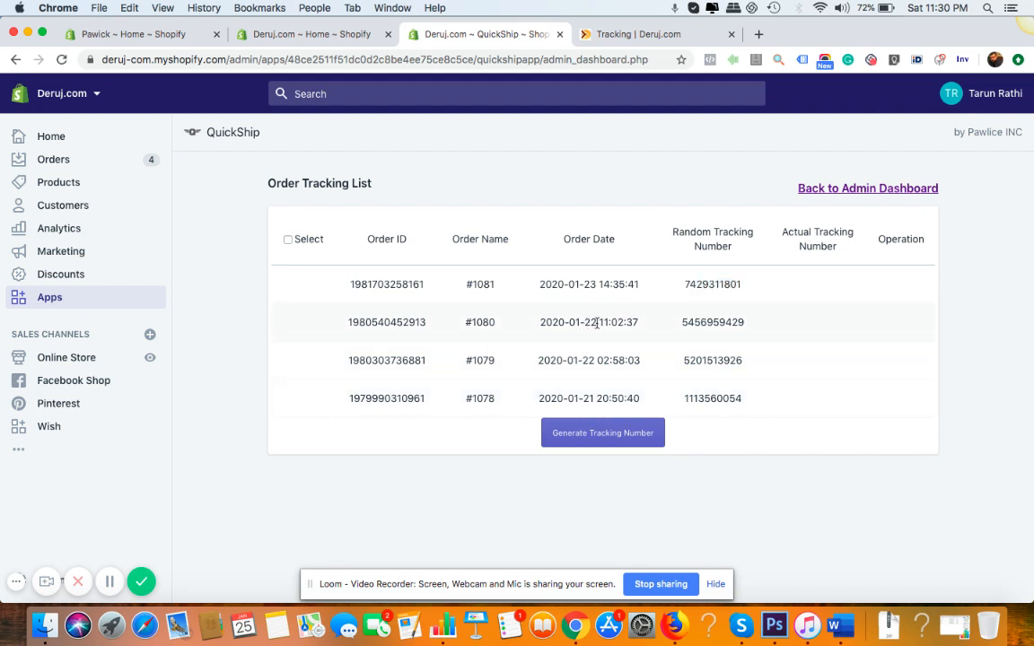
{"action": "double_click", "coordinate": [702, 323]}
{"action": "key", "text": "super+c"}
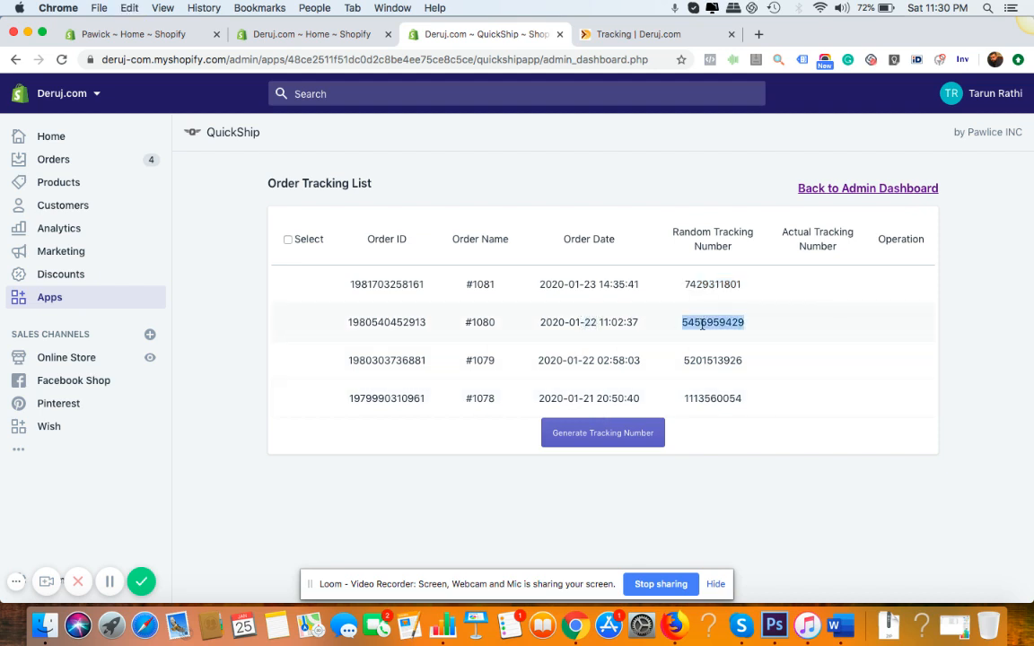
{"action": "left_click", "coordinate": [643, 36]}
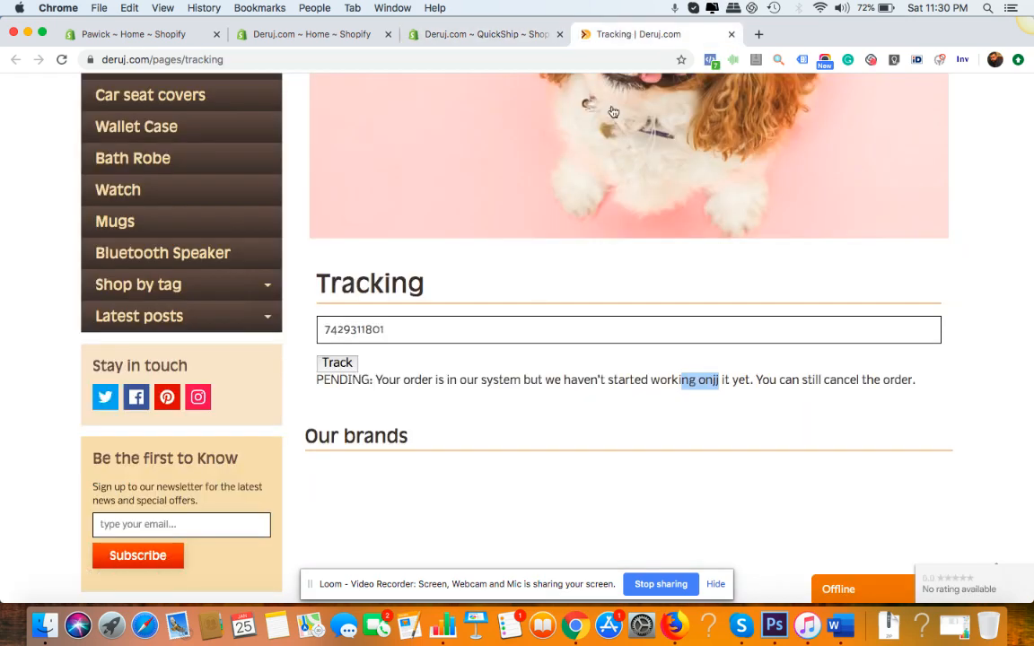
{"action": "left_click", "coordinate": [434, 330]}
{"action": "key", "text": "super+a"}
{"action": "key", "text": "super+v"}
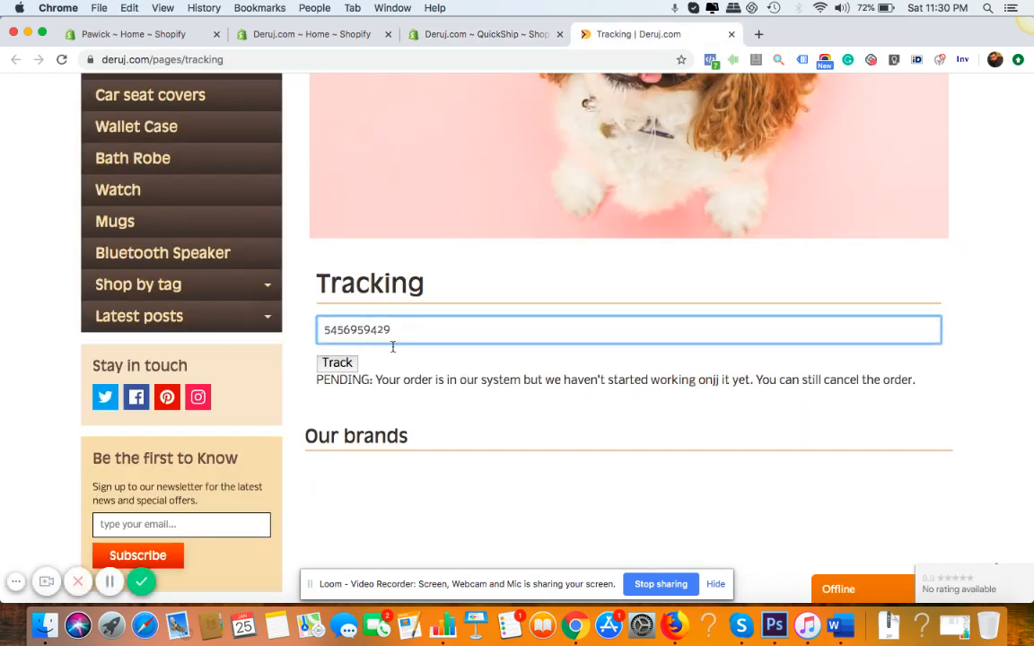
{"action": "left_click", "coordinate": [337, 363]}
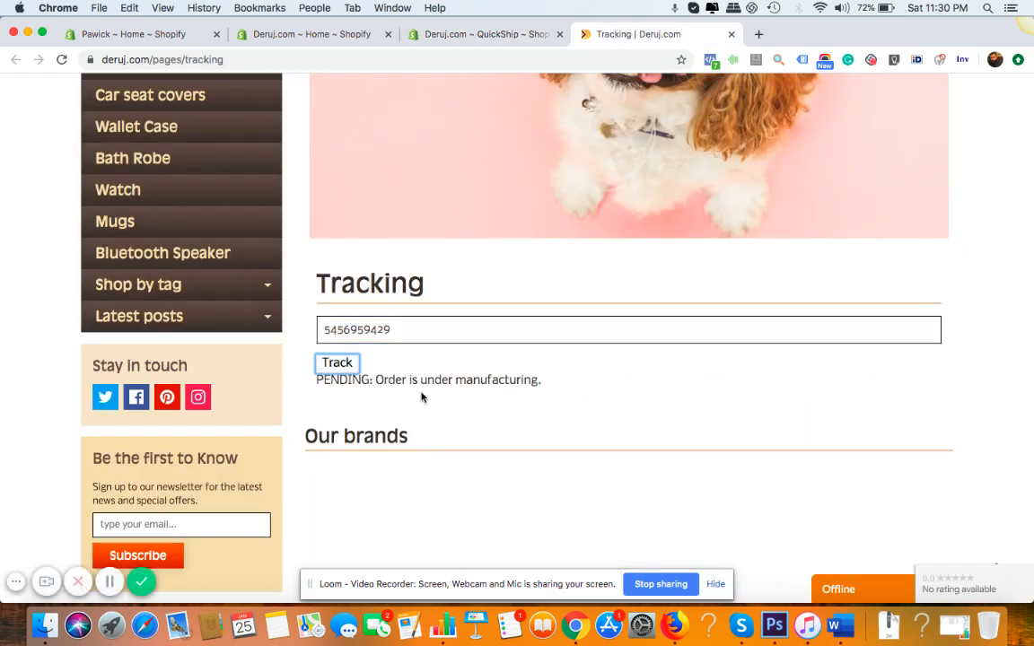
- Copy the random tracking number of the last listed order in QuickShip, track it on the Tracking page and read its status message
{"action": "left_click", "coordinate": [493, 36]}
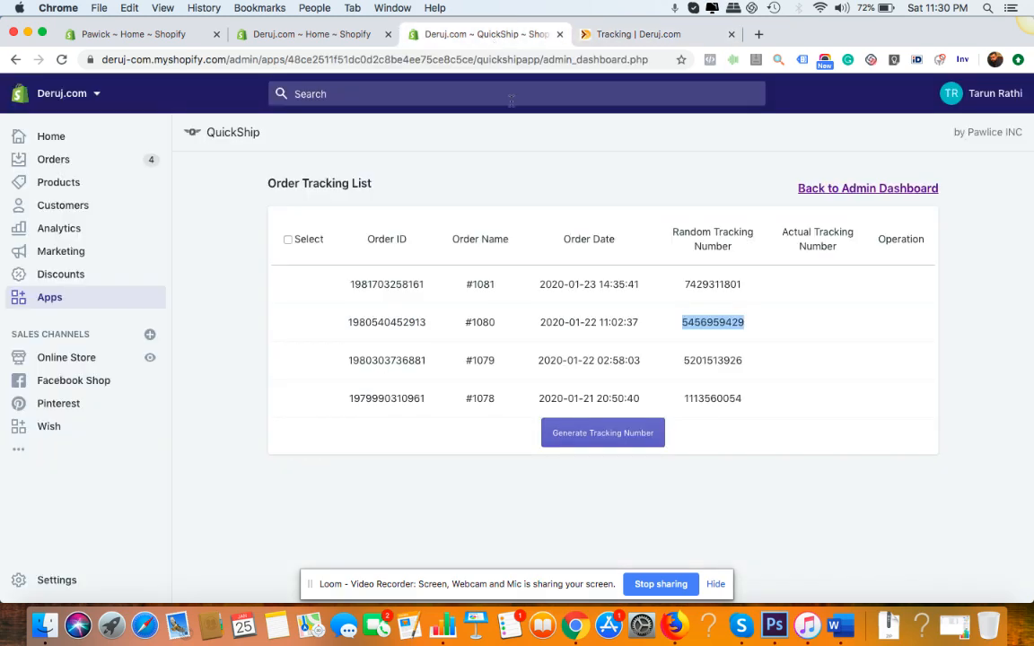
{"action": "double_click", "coordinate": [589, 398]}
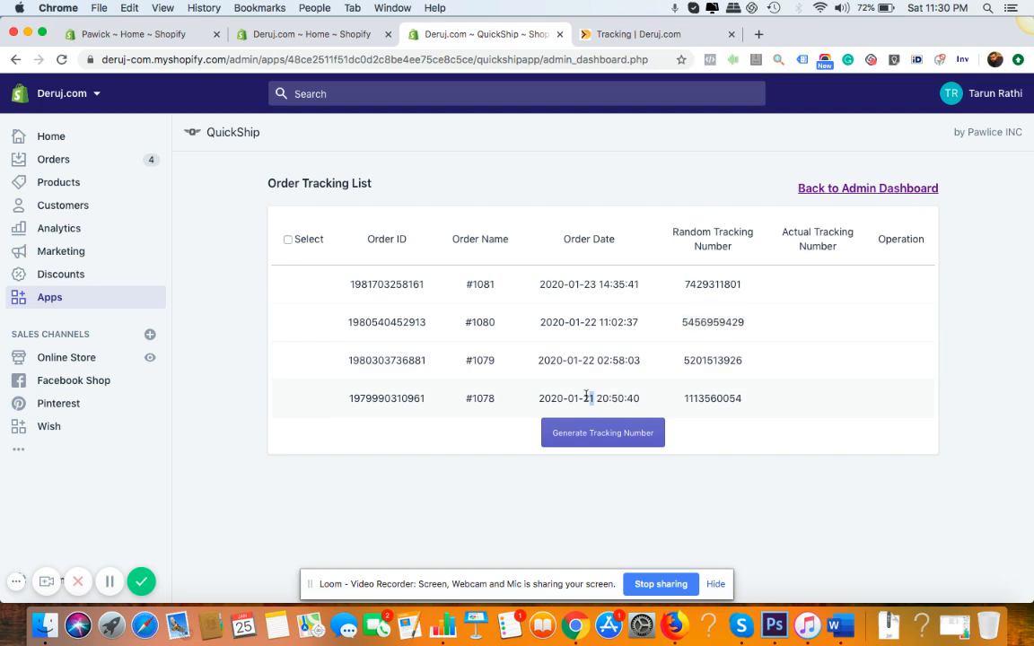
{"action": "double_click", "coordinate": [718, 398]}
{"action": "key", "text": "super+c"}
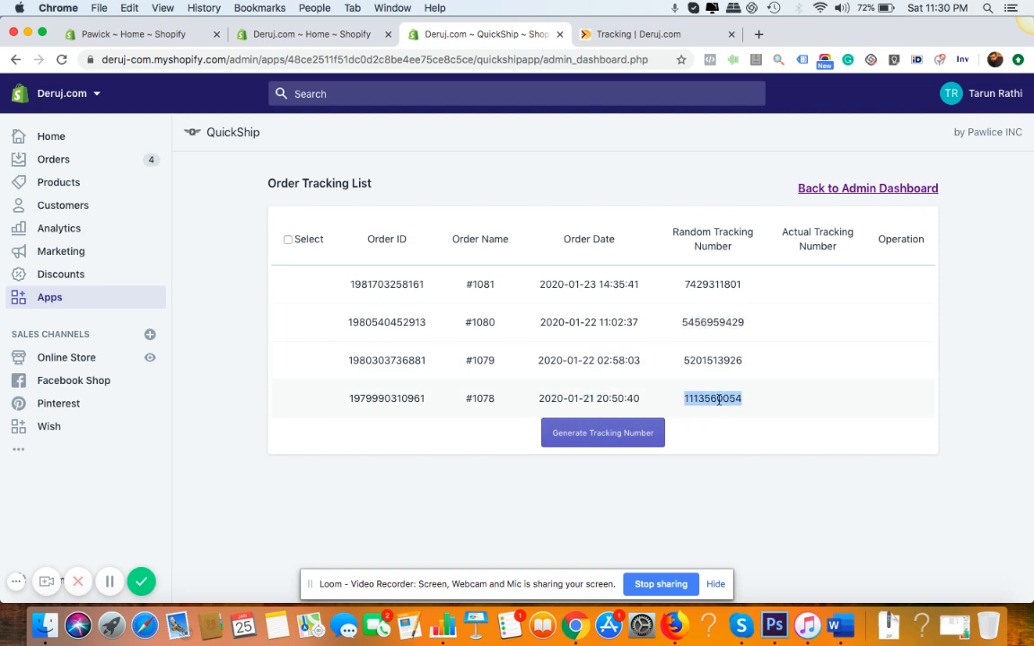
{"action": "left_click", "coordinate": [634, 36]}
{"action": "left_click", "coordinate": [473, 337]}
{"action": "key", "text": "super+a"}
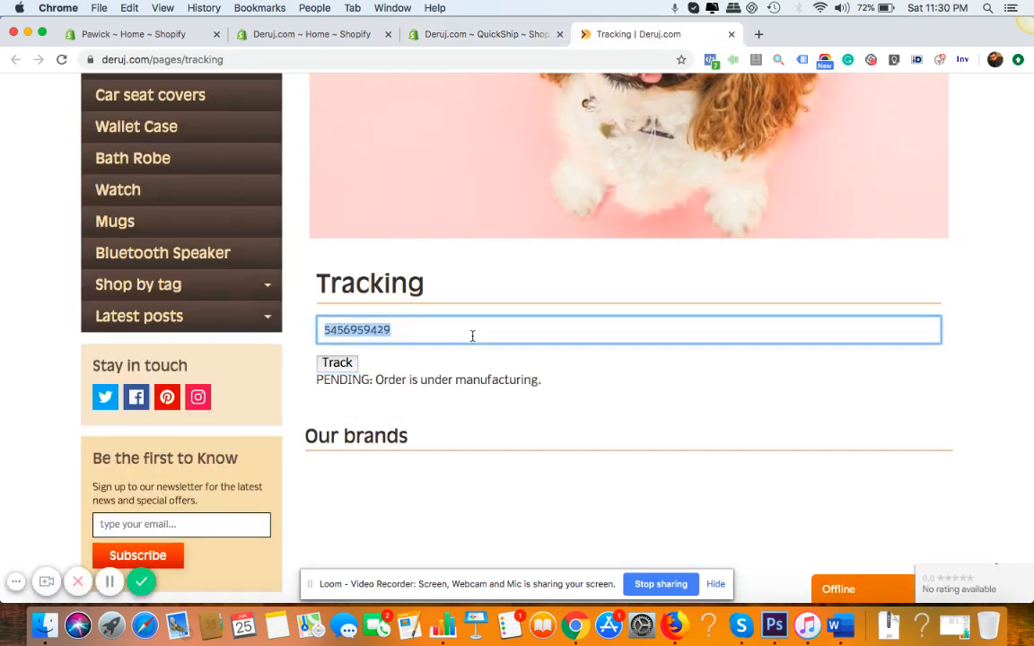
{"action": "key", "text": "super+v"}
{"action": "left_click", "coordinate": [352, 365]}
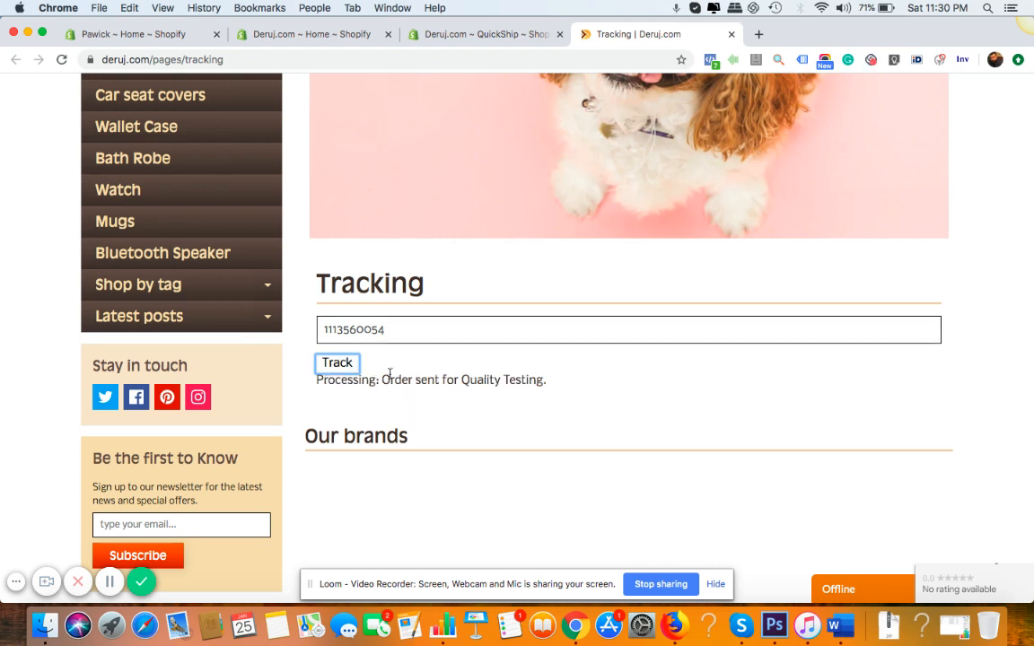
{"action": "left_click_drag", "start_coordinate": [551, 384], "coordinate": [386, 372]}
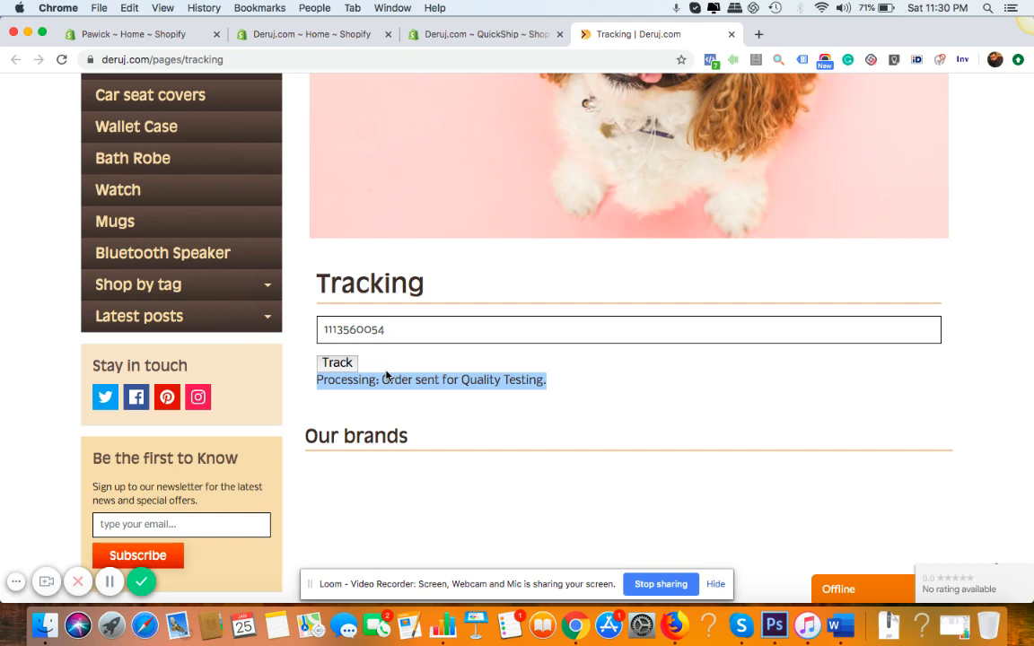
- Switch back to QuickShip's Order Tracking List and examine the first listed order's random tracking number
{"action": "left_click", "coordinate": [501, 45]}
{"action": "left_click", "coordinate": [755, 270]}
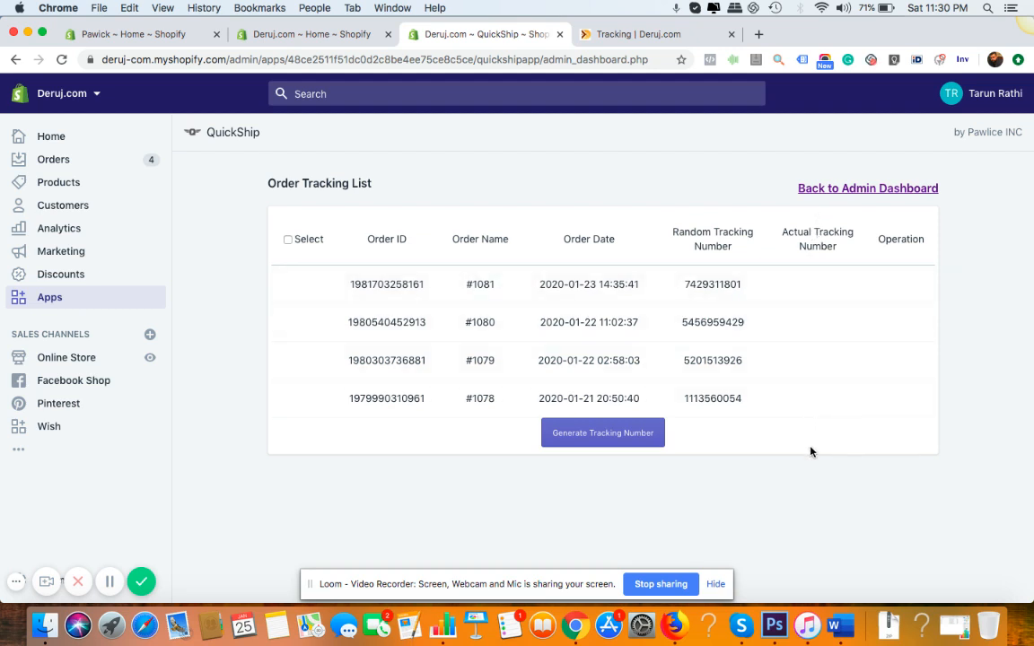
{"action": "double_click", "coordinate": [715, 284]}
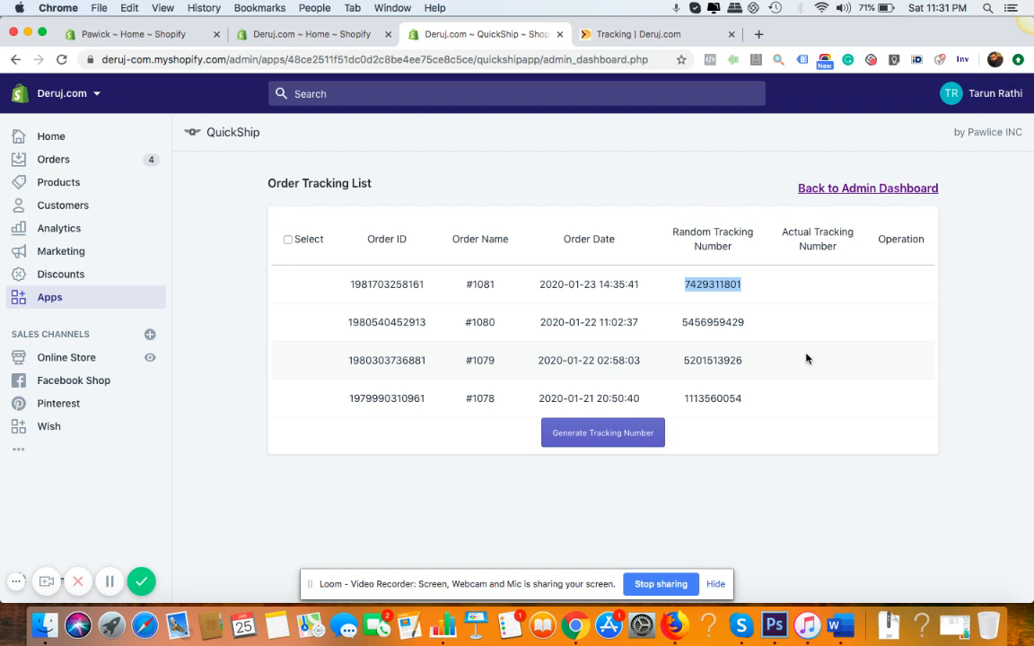
- Return to the QuickShip admin dashboard and review the Order Status Tracker settings and the What's New section
{"action": "left_click", "coordinate": [884, 188]}
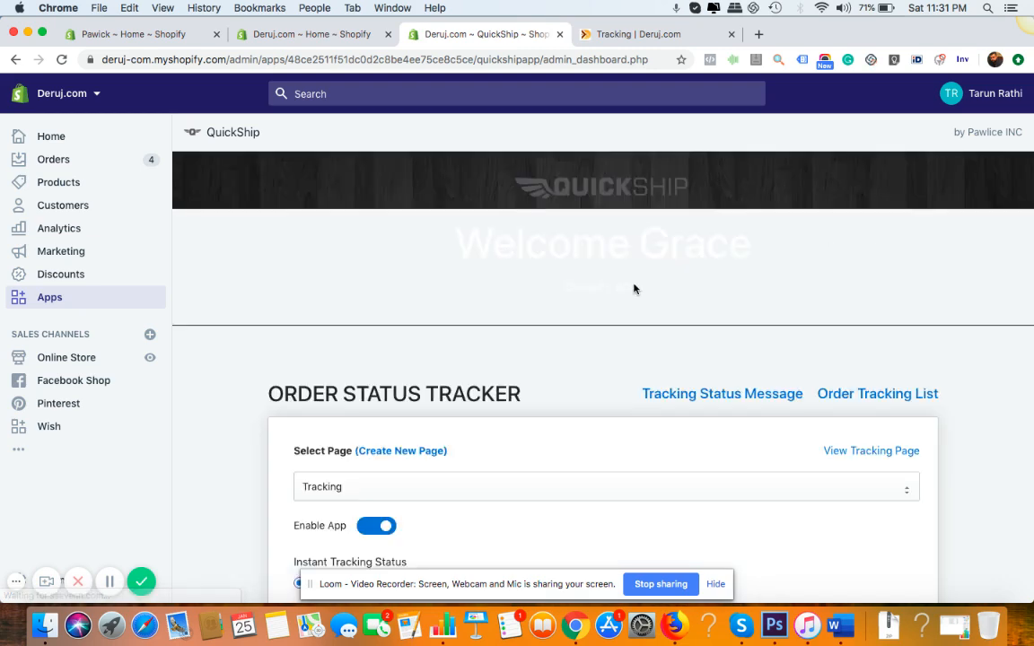
{"action": "scroll", "coordinate": [662, 329], "scroll_direction": "down", "scroll_amount": 4}
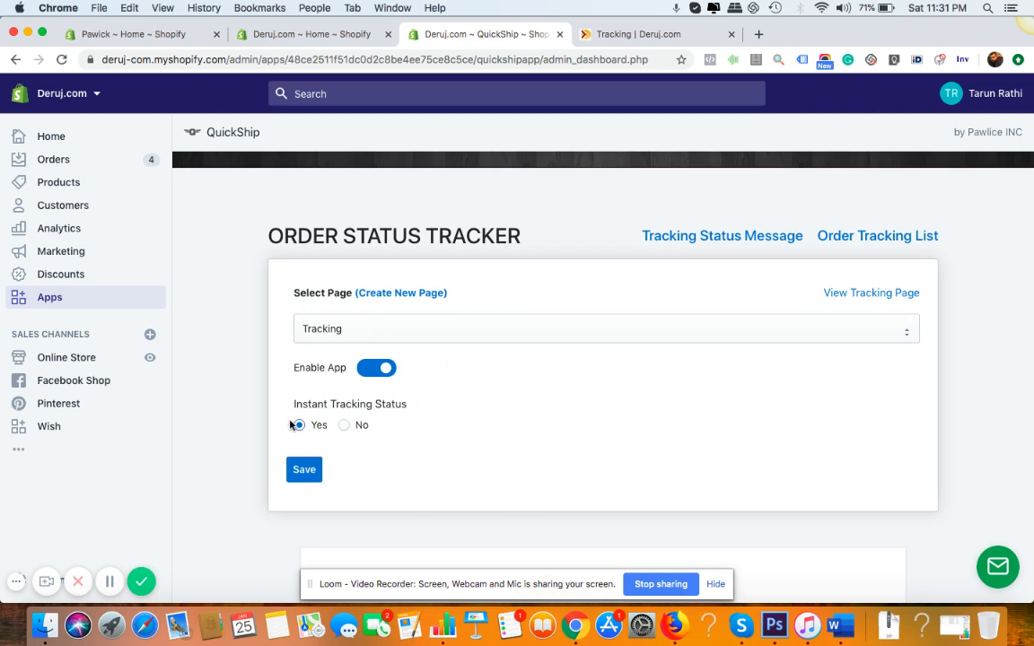
{"action": "scroll", "coordinate": [483, 426], "scroll_direction": "down", "scroll_amount": 2}
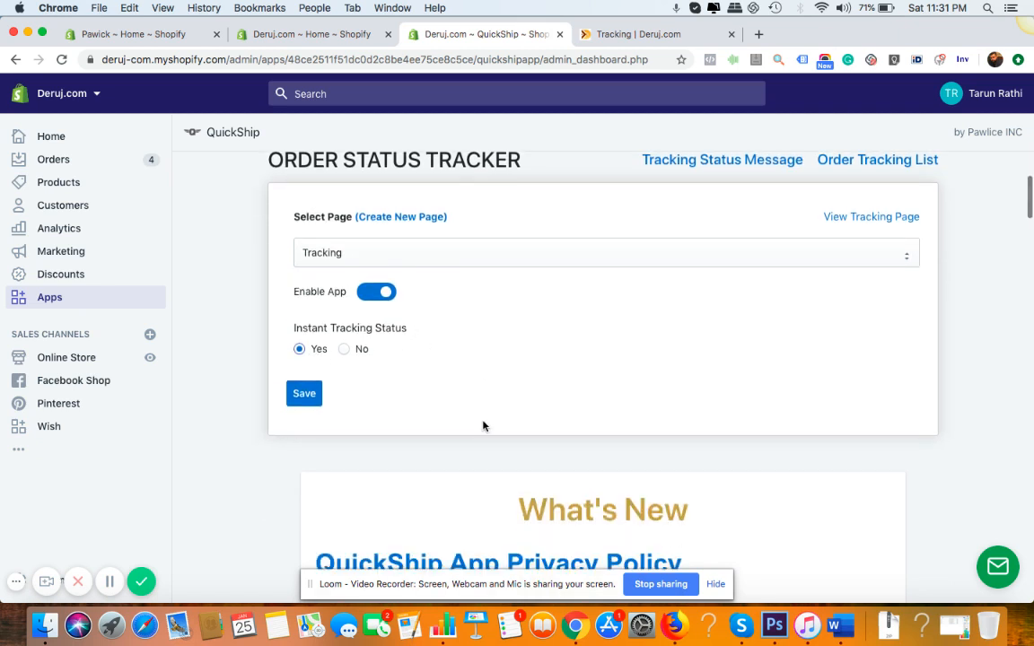
{"action": "scroll", "coordinate": [483, 426], "scroll_direction": "down", "scroll_amount": 2}
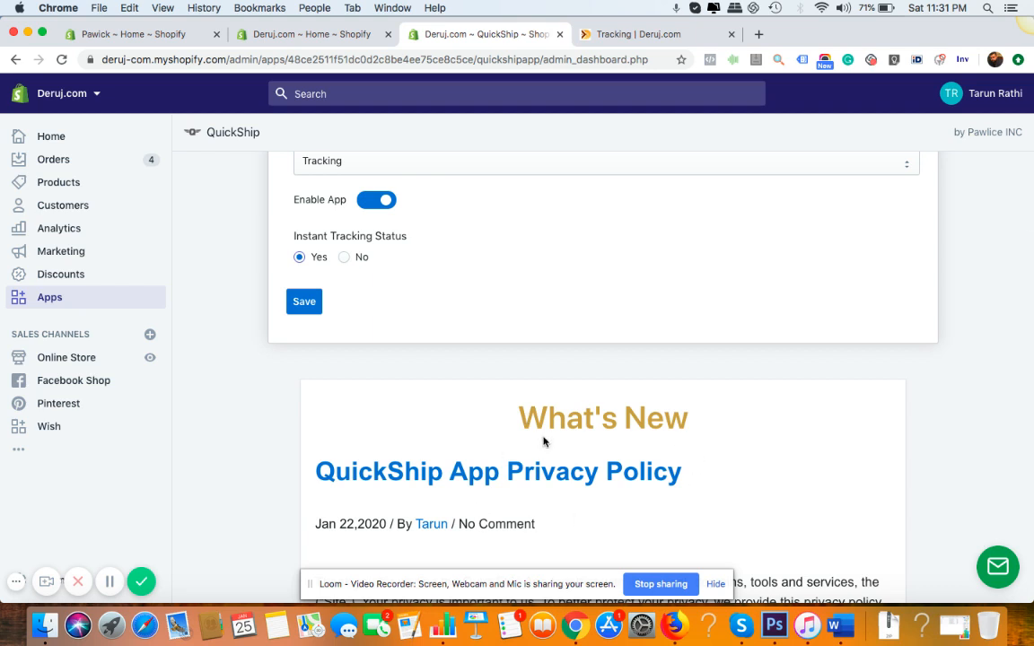
{"action": "left_click_drag", "start_coordinate": [517, 418], "coordinate": [682, 420]}
{"action": "scroll", "coordinate": [682, 419], "scroll_direction": "up", "scroll_amount": 3}
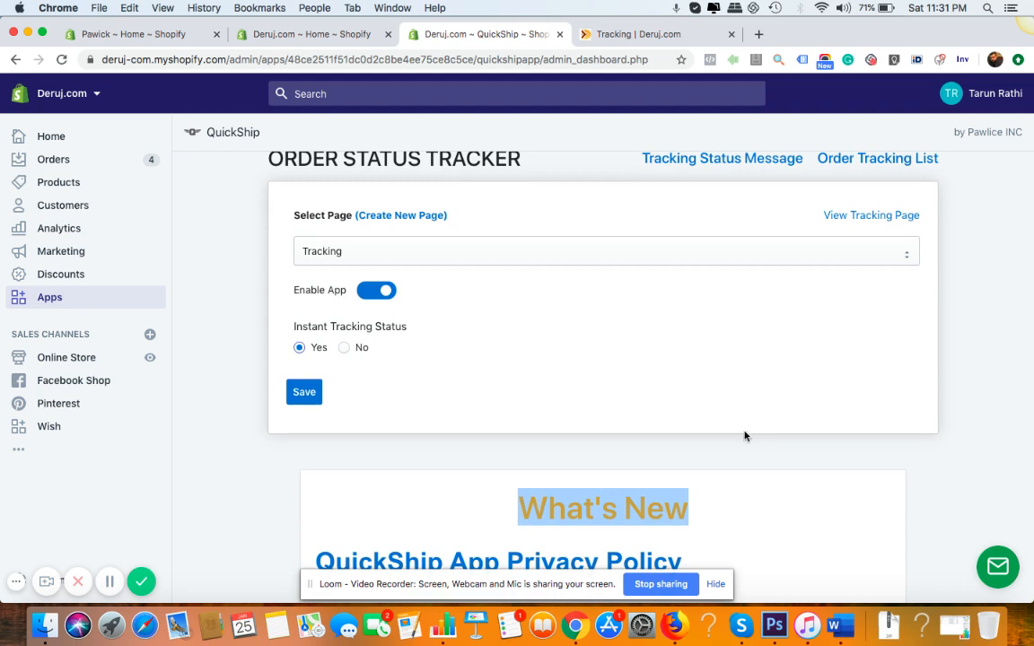
- Open the offline support message form to view its fields, close it and return to the Order Status Tracker settings
{"action": "left_click", "coordinate": [1002, 577]}
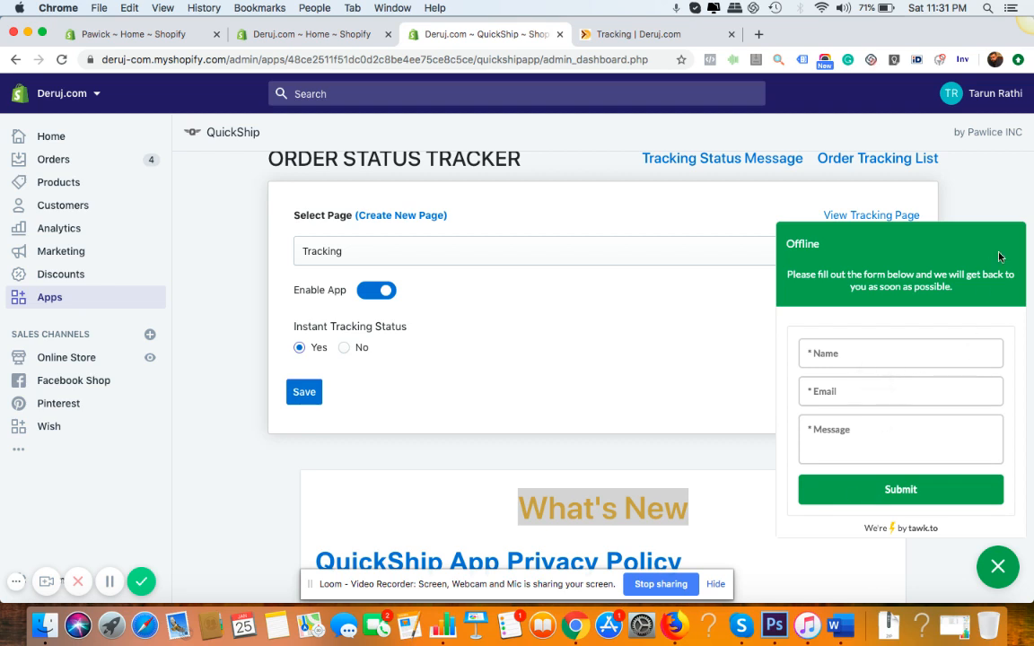
{"action": "left_click", "coordinate": [998, 202]}
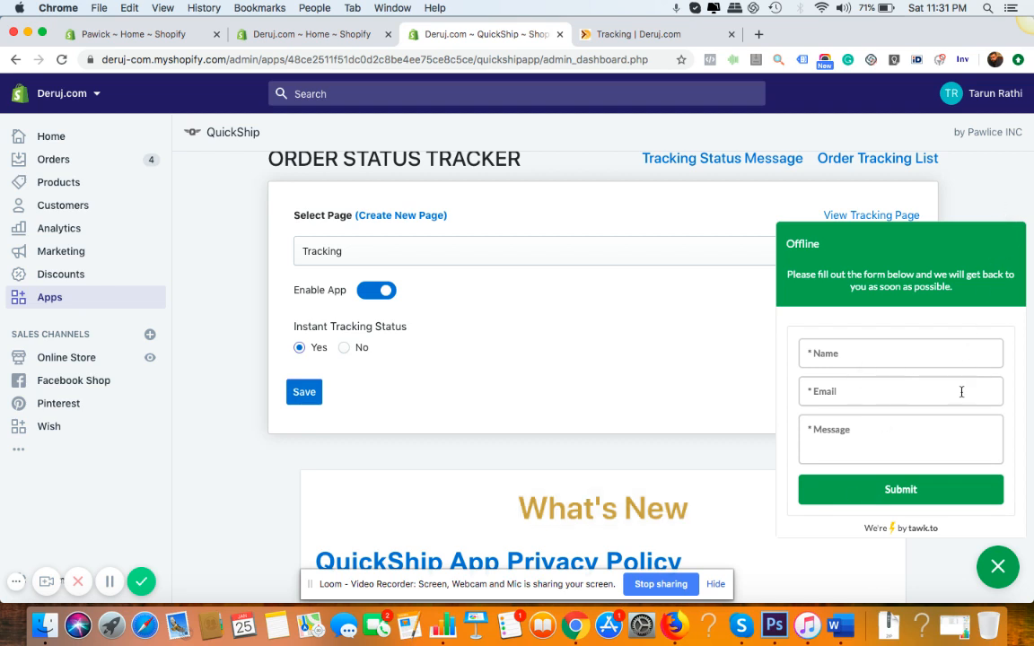
{"action": "left_click", "coordinate": [998, 570]}
{"action": "scroll", "coordinate": [902, 476], "scroll_direction": "up", "scroll_amount": 5}
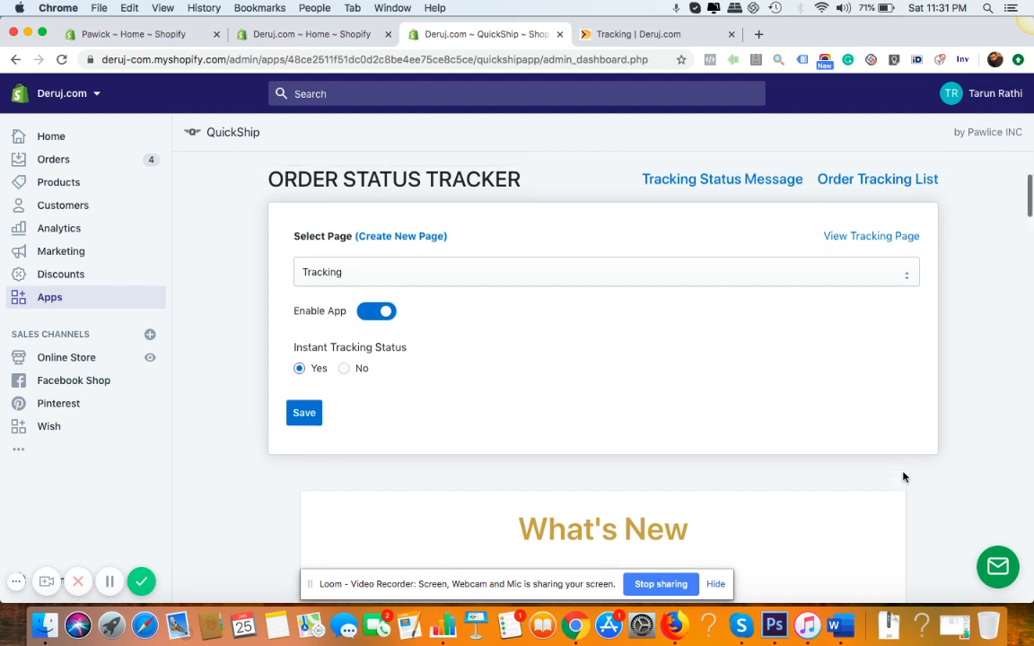